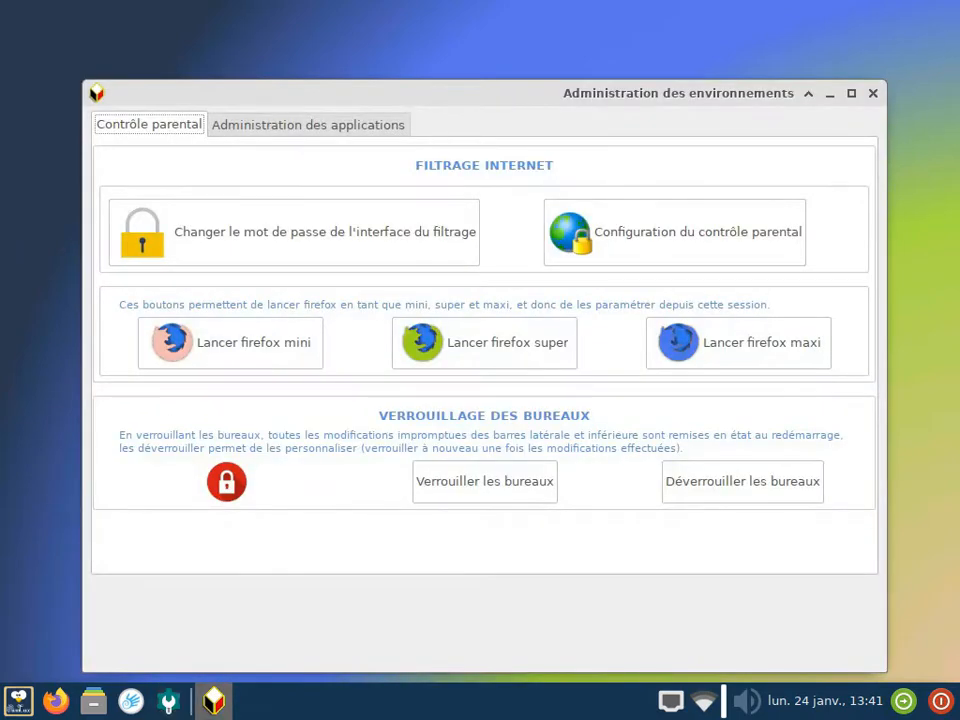
- Open the parental control configuration and log in as admin with the account password
click(675, 232)
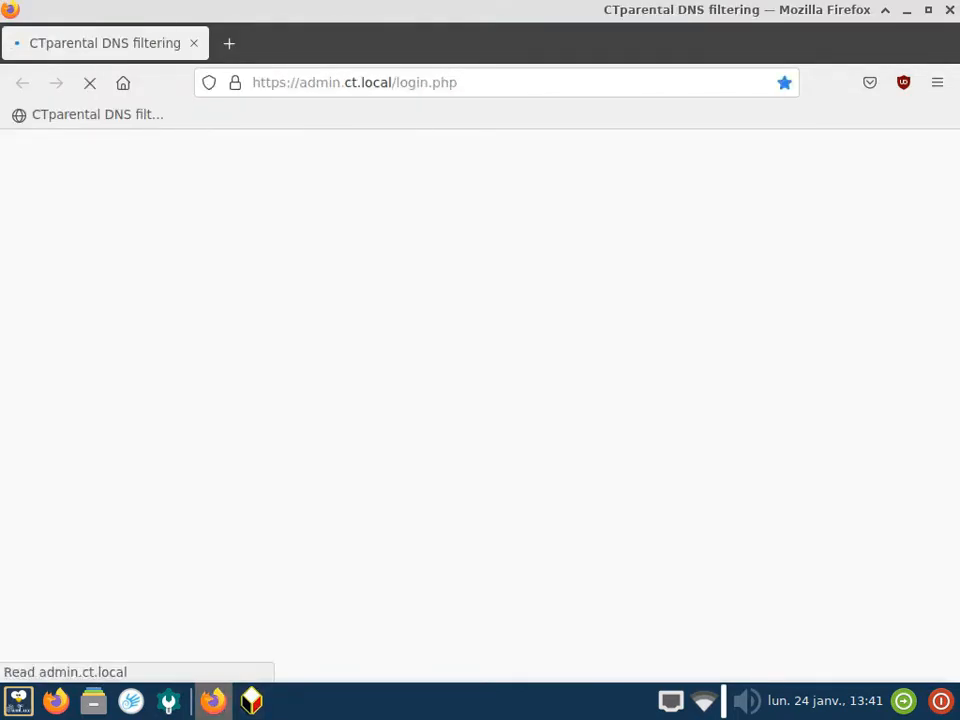
click(107, 343)
click(107, 409)
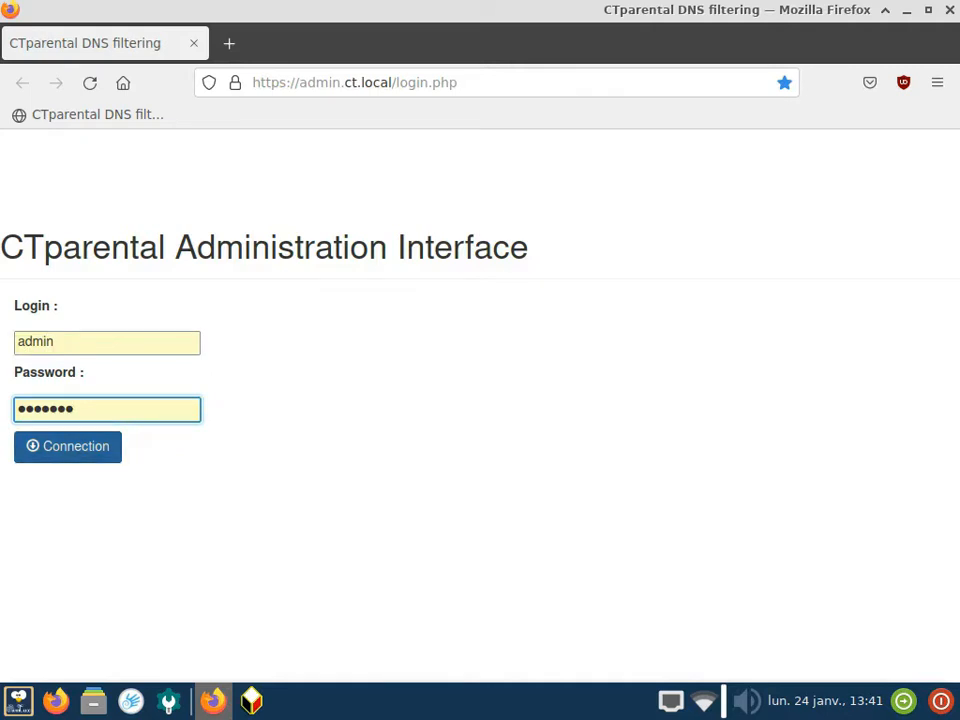
click(67, 446)
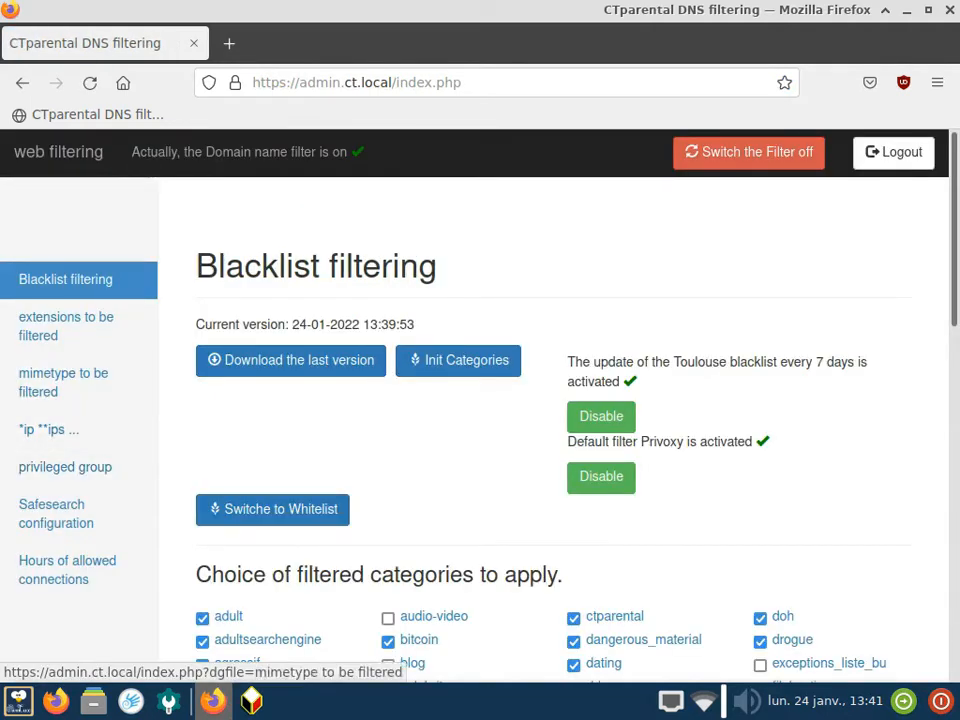
- Review the blacklist filtering page and its filtered categories, and view the description of the associations_religieuses category
drag(197, 266, 437, 266)
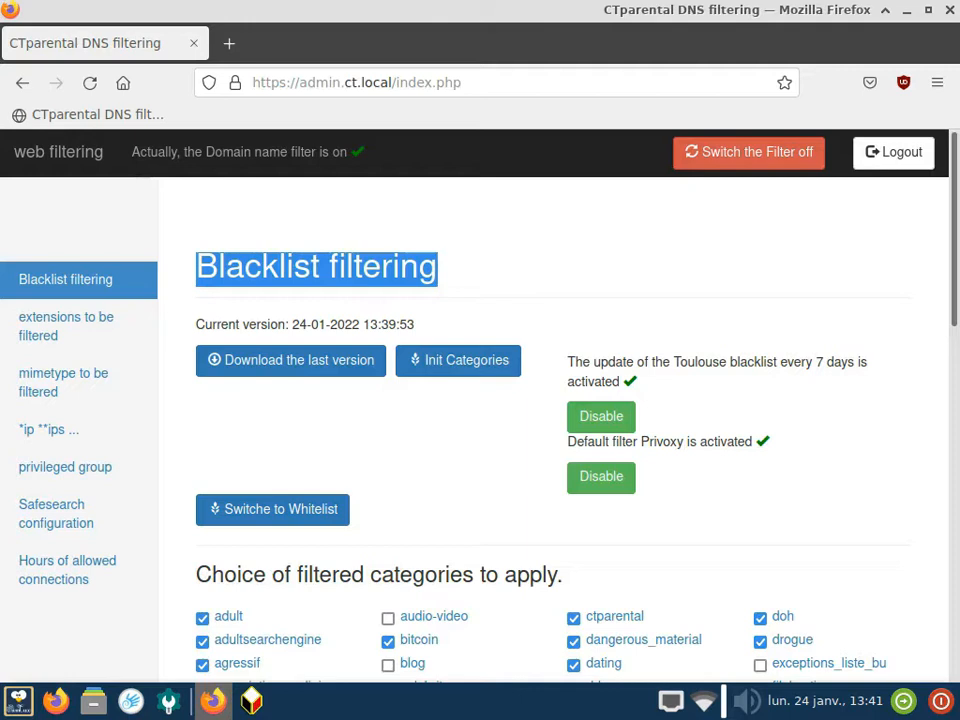
click(484, 275)
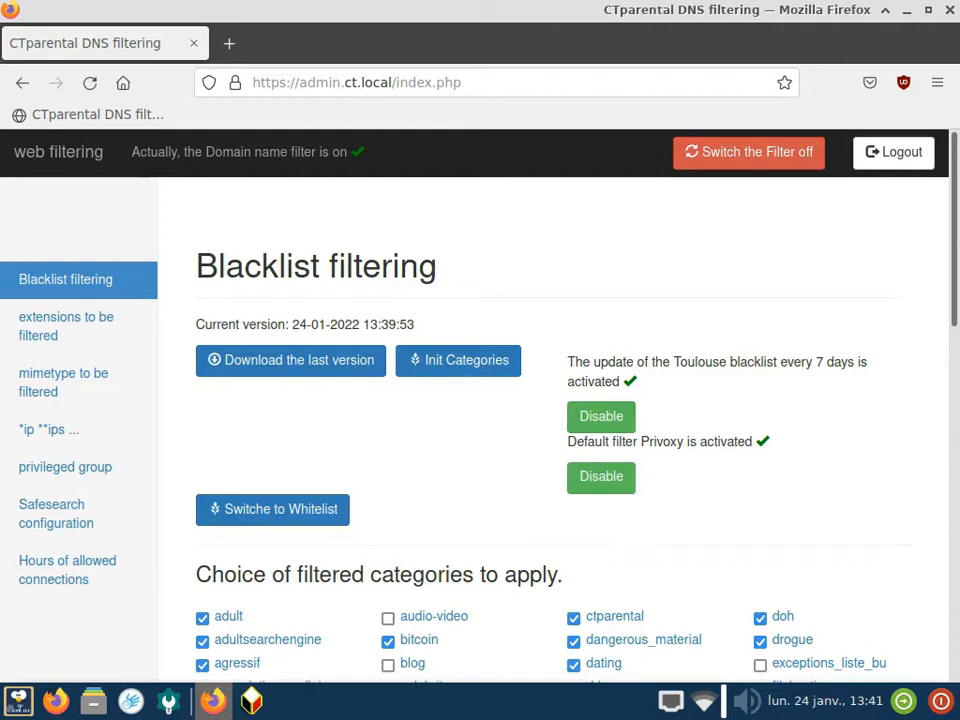
scroll(553, 430, down, 5)
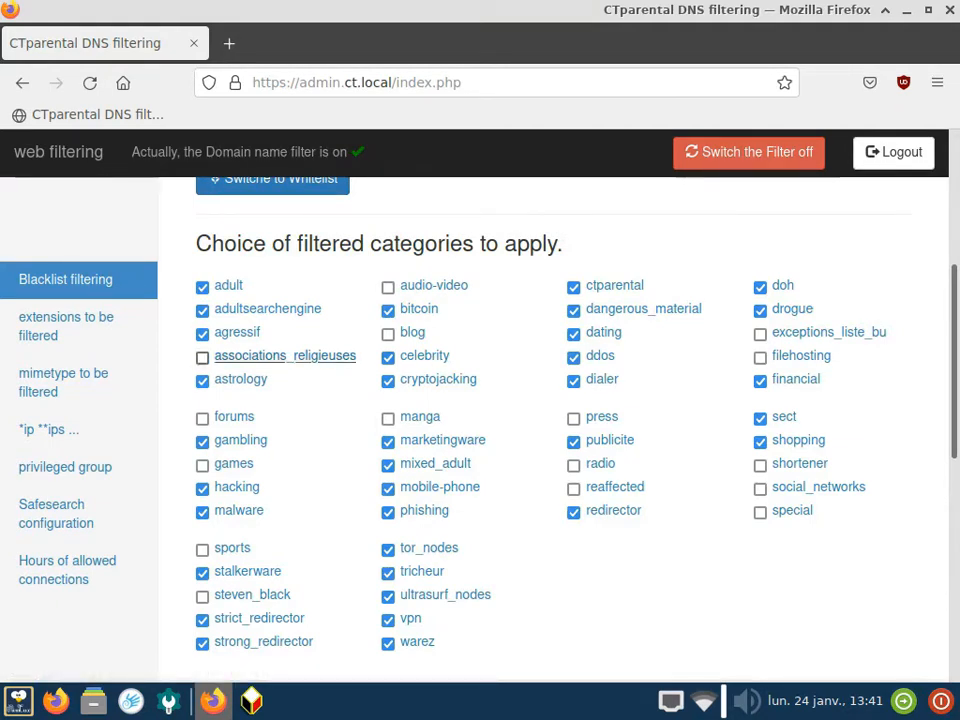
click(250, 356)
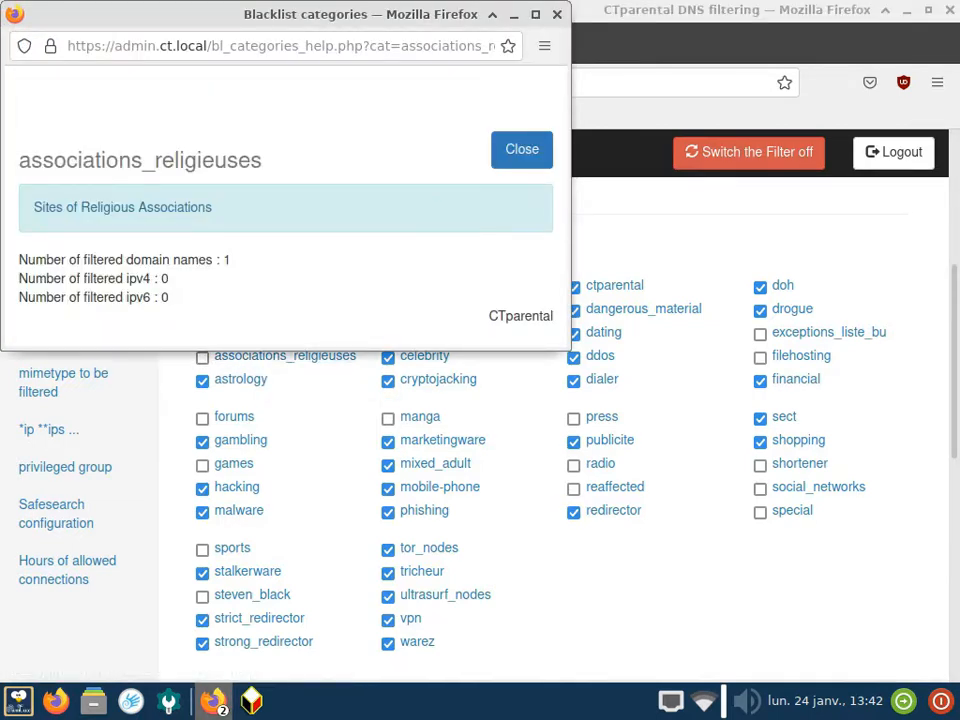
click(522, 150)
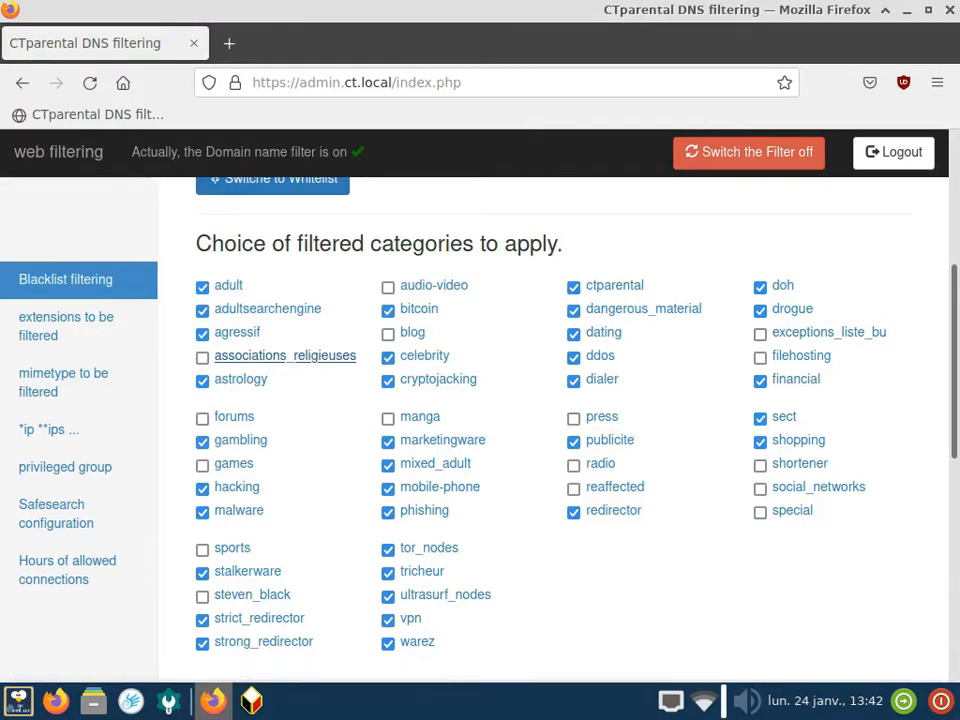
- Check the blacklist's rehabilitated and filtered domain name lists and save the blacklist settings
scroll(560, 400, down, 1)
scroll(555, 420, down, 5)
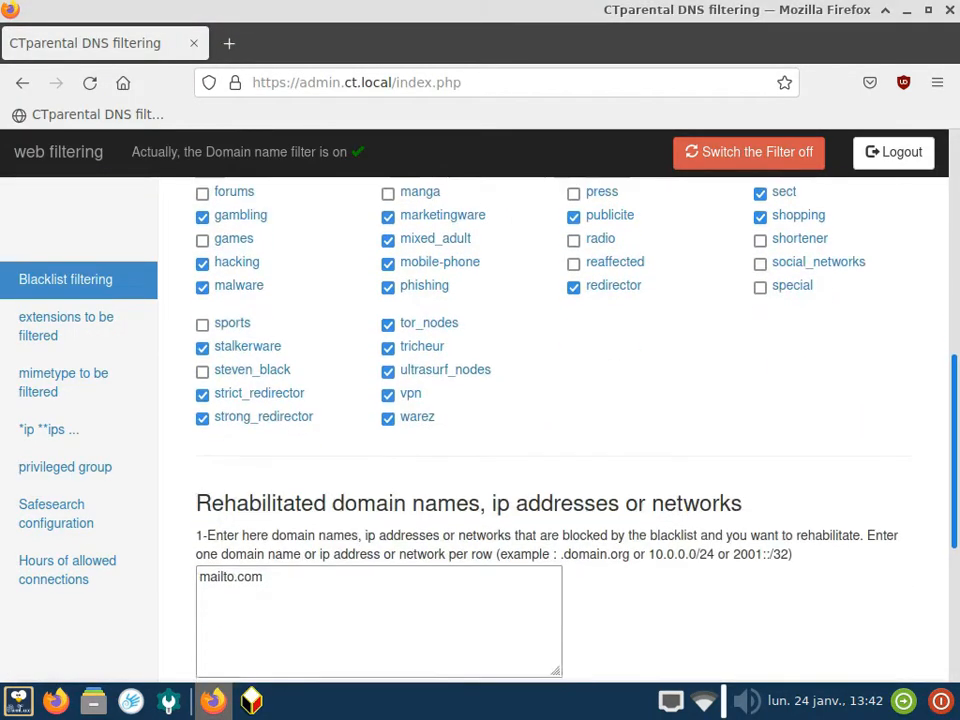
drag(954, 503, 954, 520)
click(264, 403)
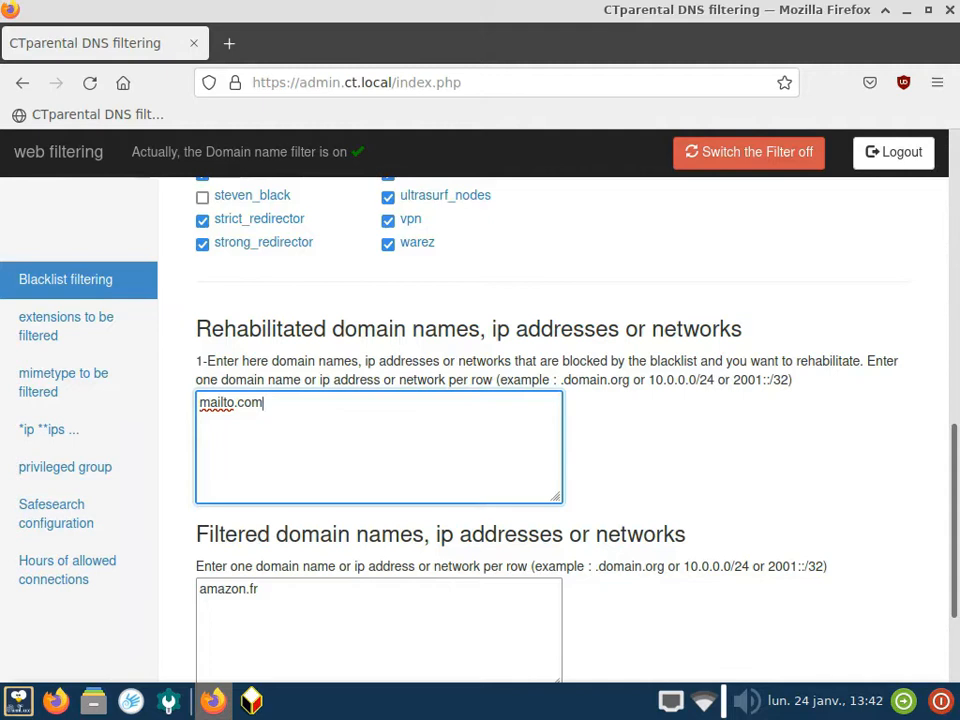
scroll(555, 420, down, 2)
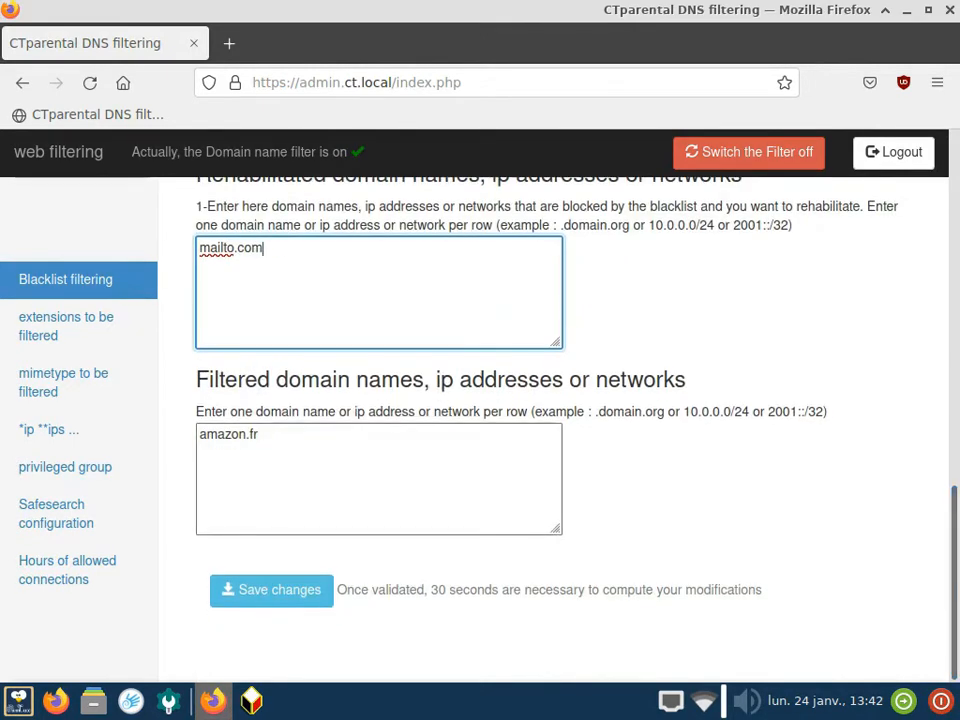
click(260, 435)
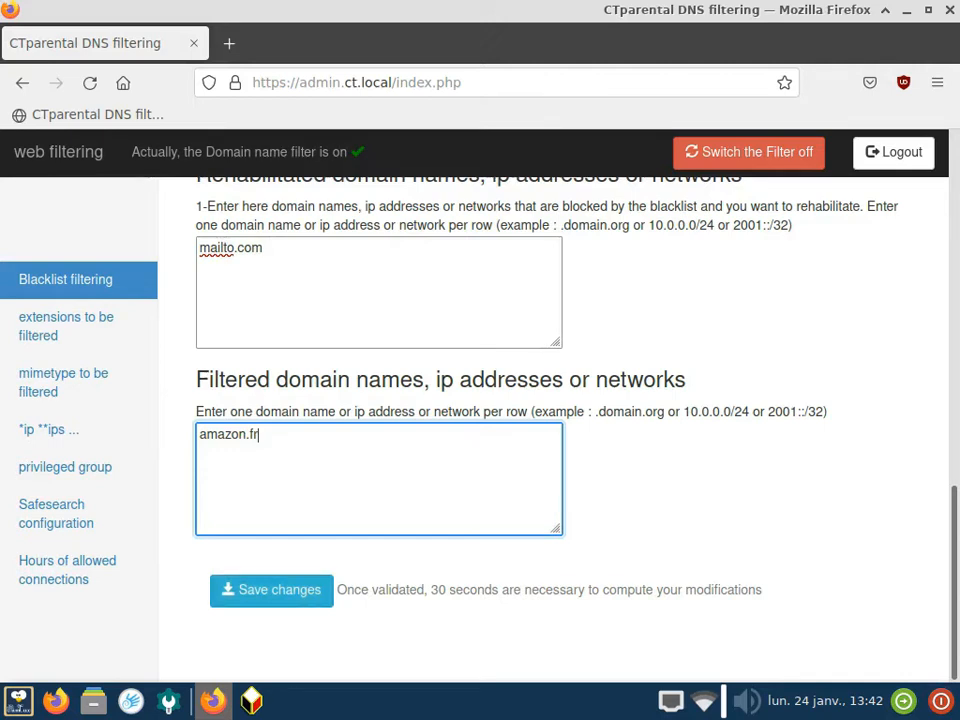
click(271, 589)
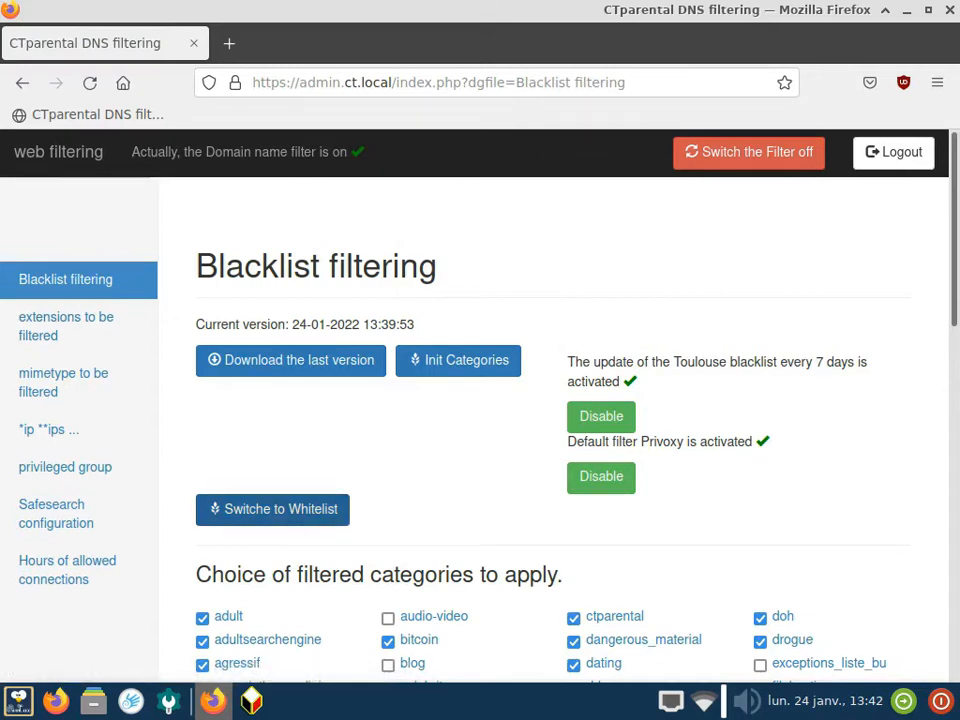
- Switch the domain name filter from blacklist to whitelist mode
click(272, 509)
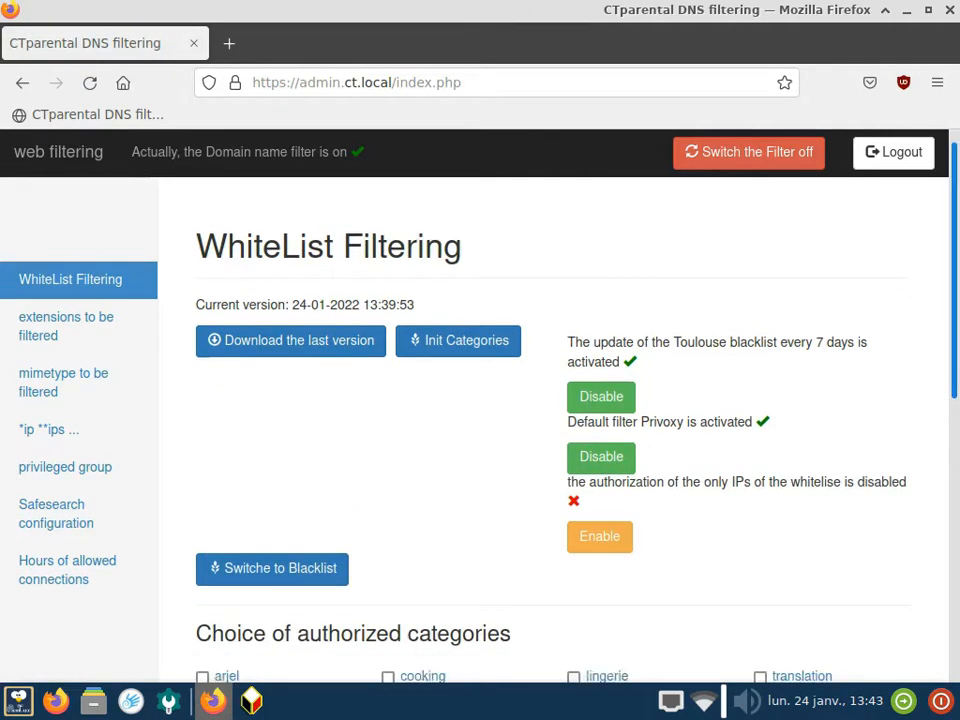
scroll(553, 420, down, 1)
drag(197, 211, 461, 211)
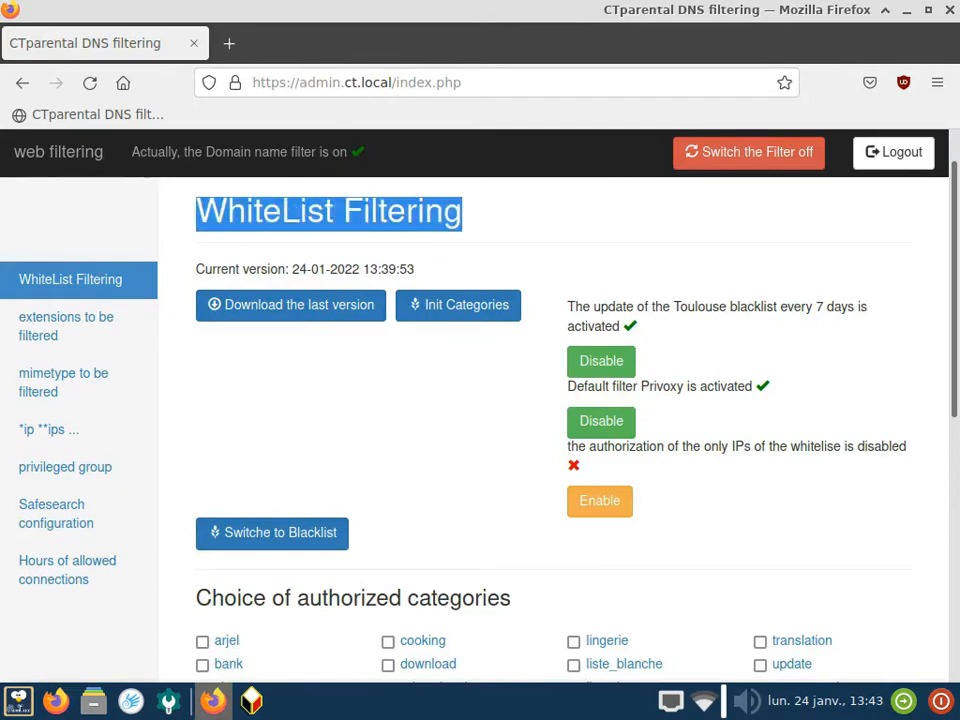
- Authorize the child, educational_games and webmail categories in the whitelist and check the description of the child category
scroll(553, 420, down, 2)
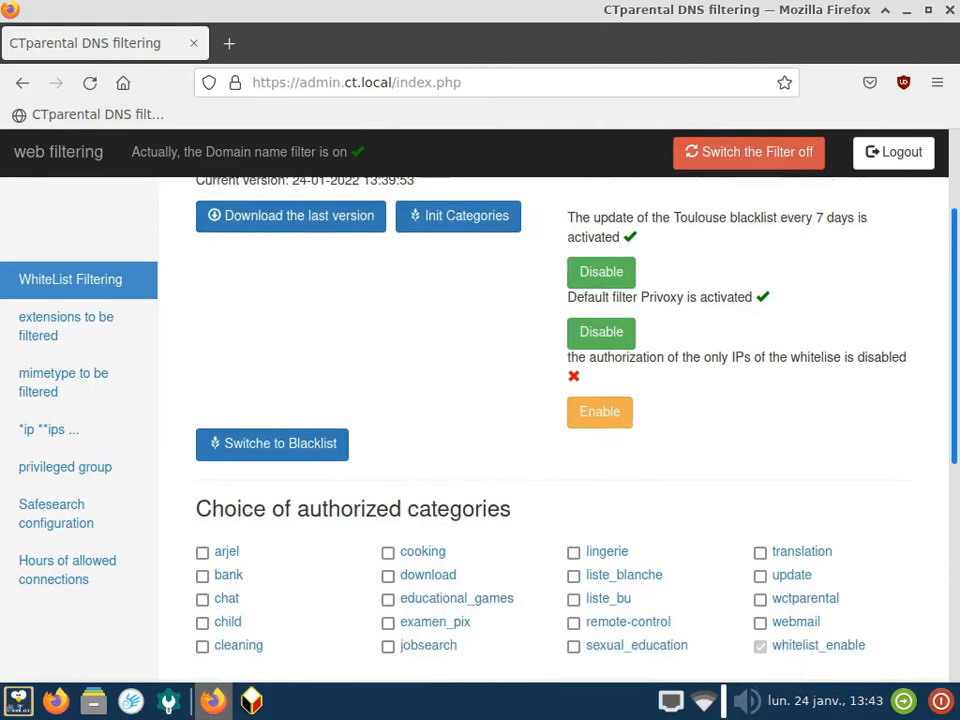
scroll(553, 420, down, 4)
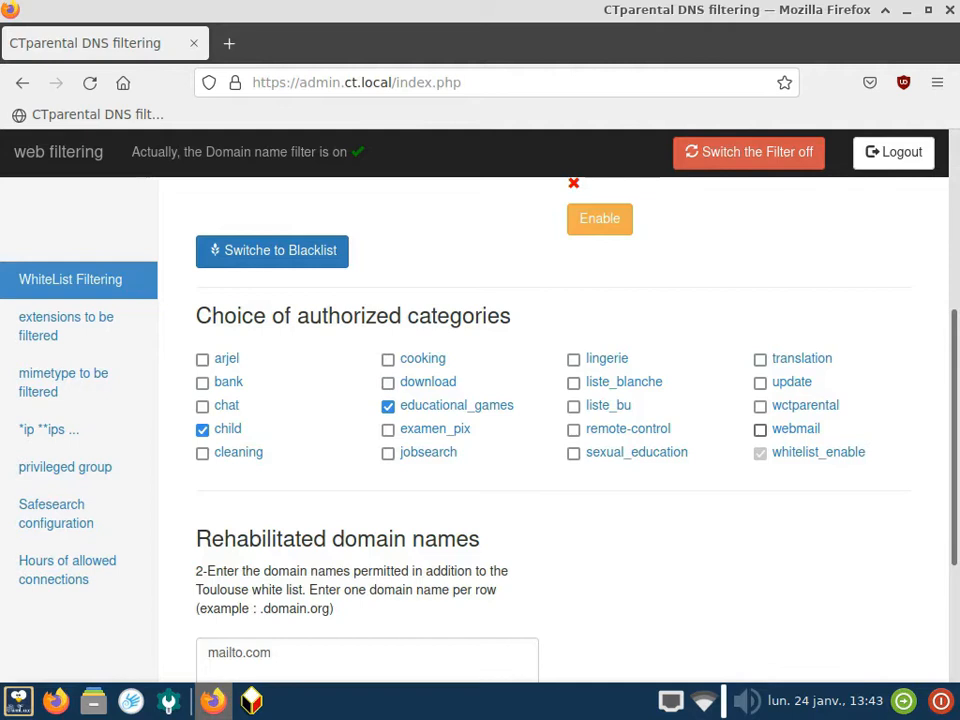
click(760, 428)
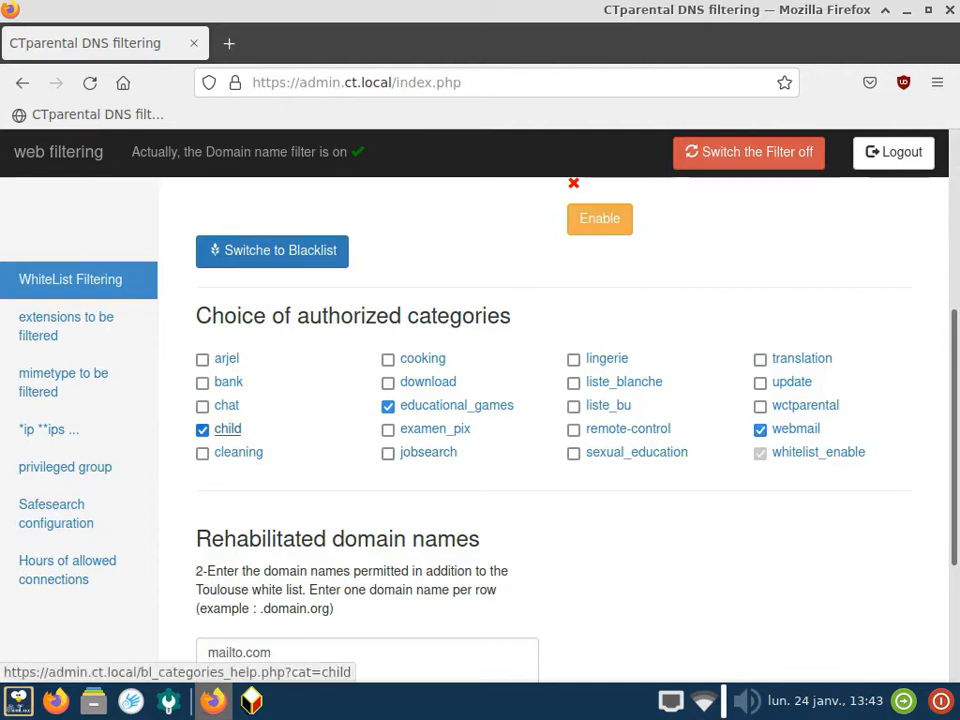
click(227, 428)
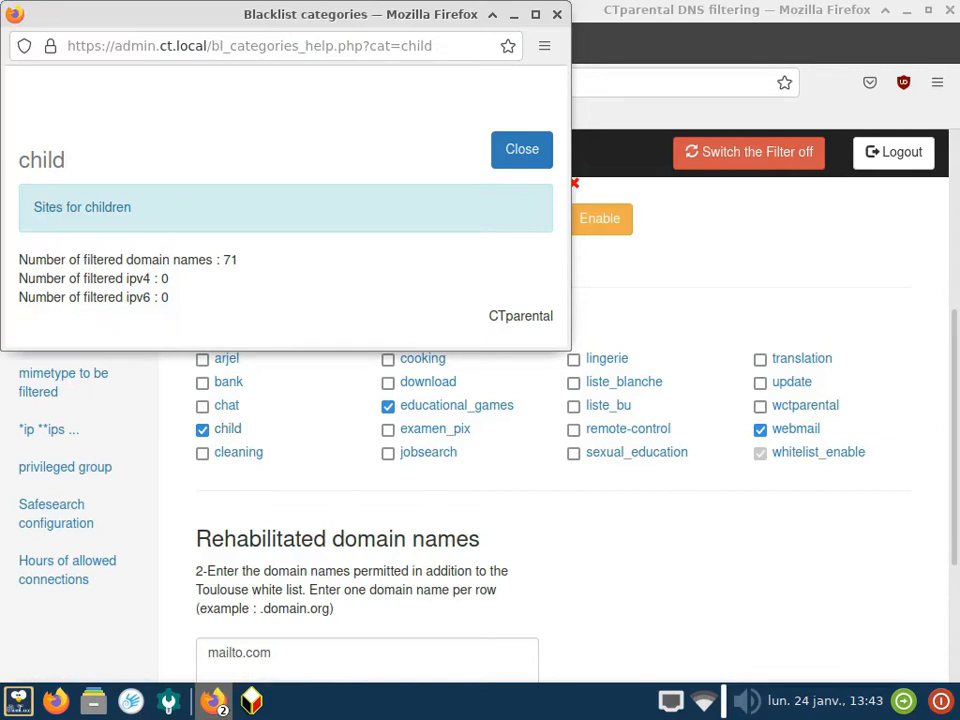
click(522, 150)
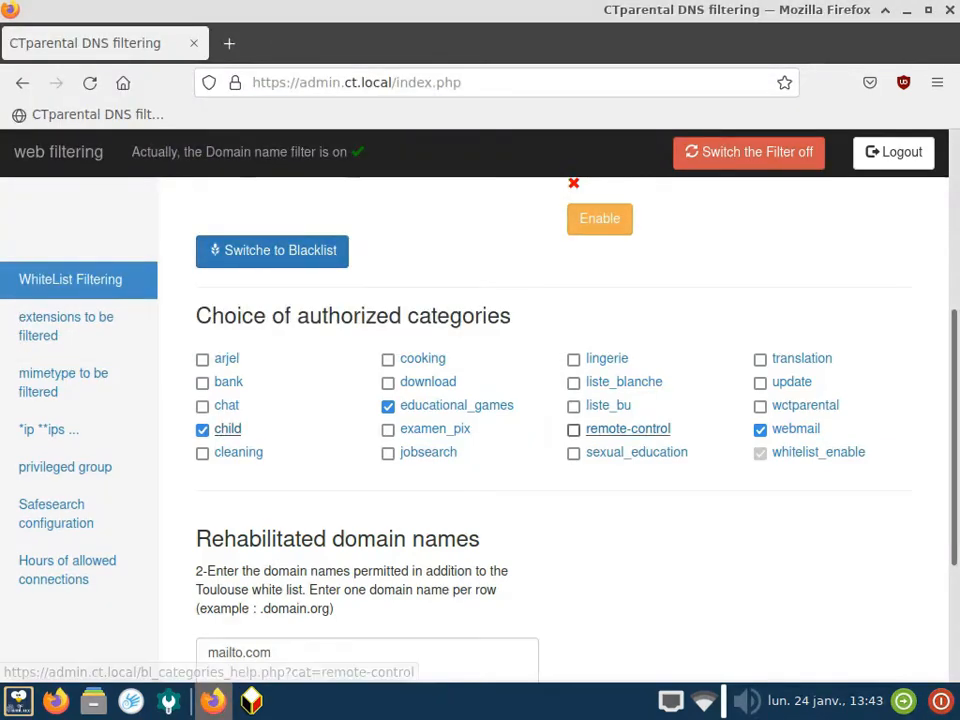
- Check the whitelist's additional permitted domain names and save the whitelist settings
scroll(628, 428, down, 3)
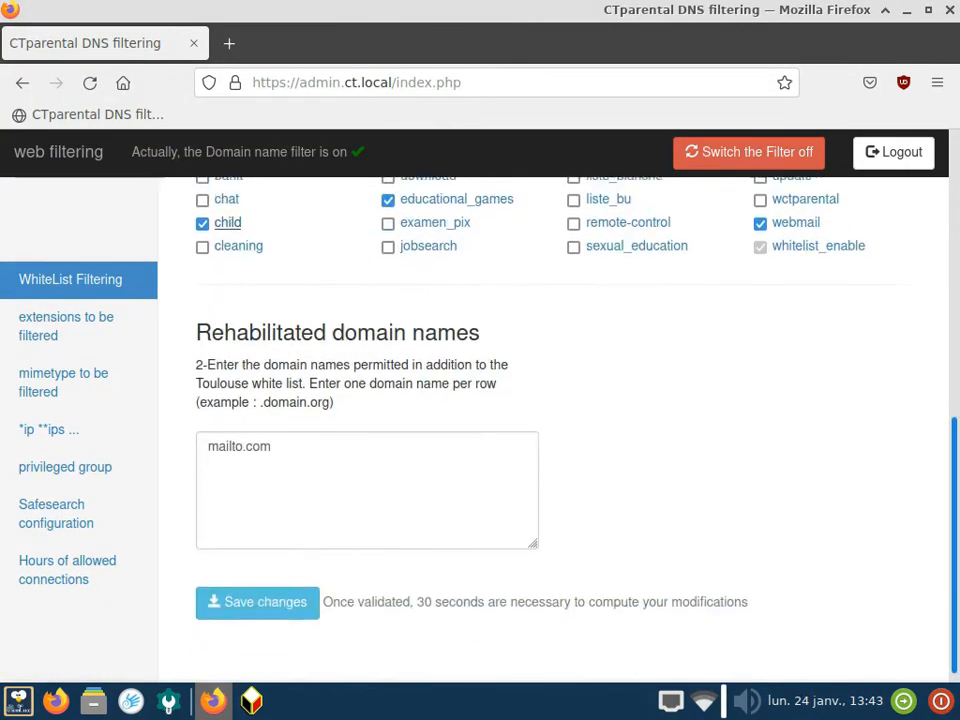
click(212, 455)
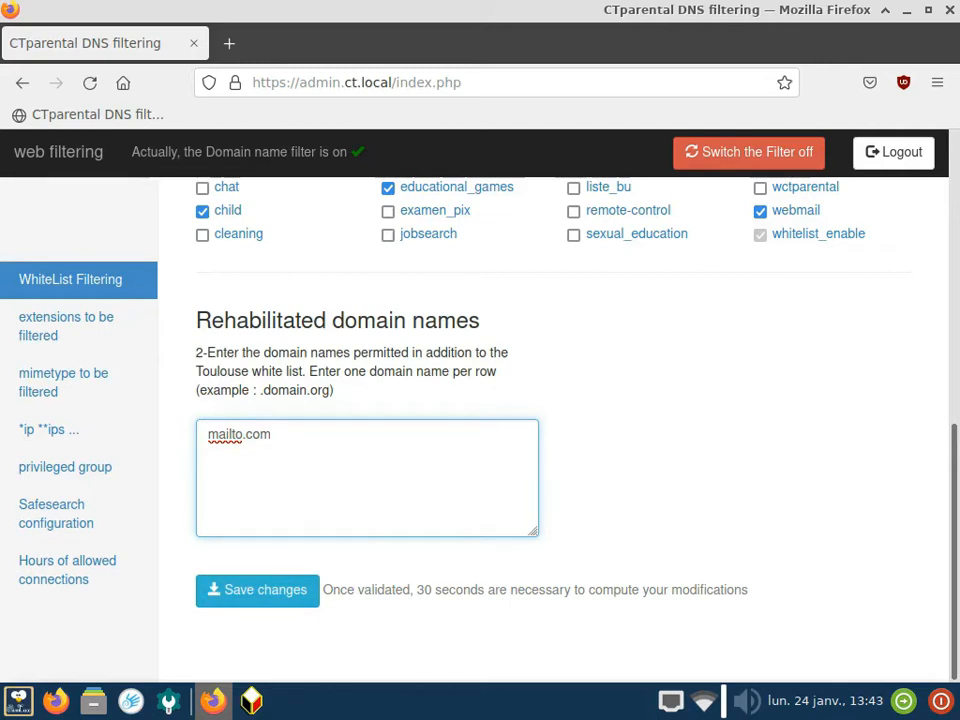
click(258, 591)
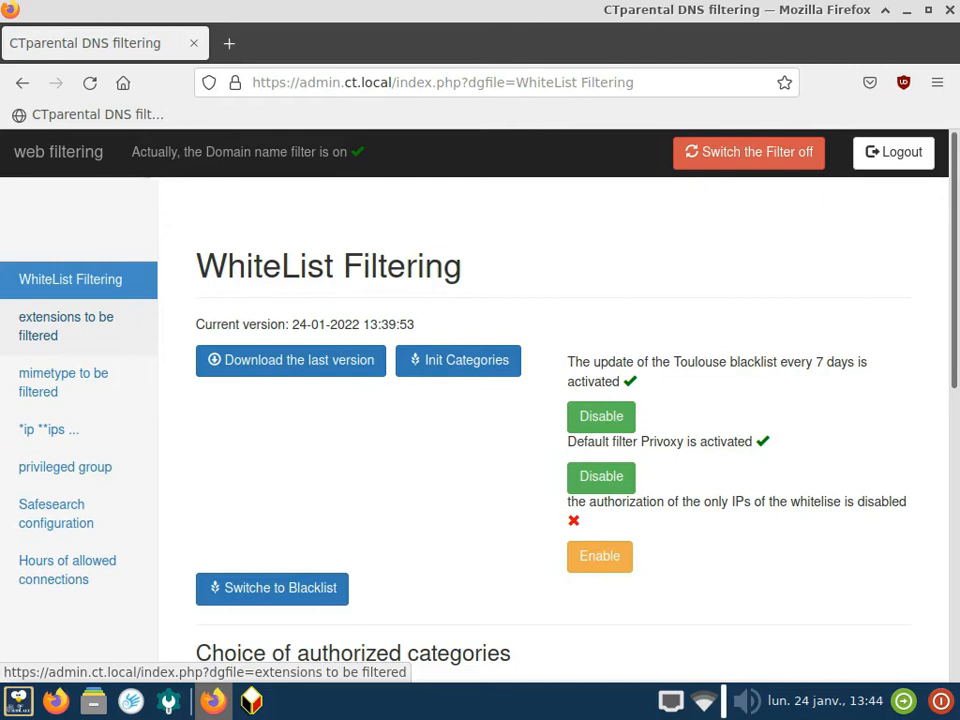
- Open the settings for extensions to be filtered and examine the extension list and the note about HTTP sites
click(66, 326)
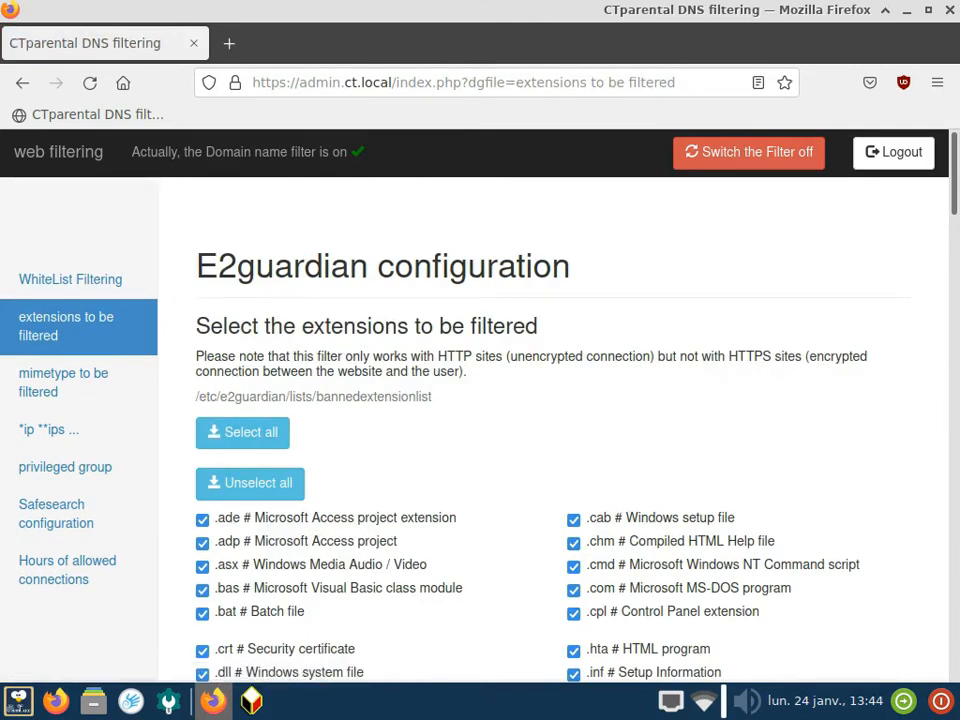
scroll(550, 420, down, 5)
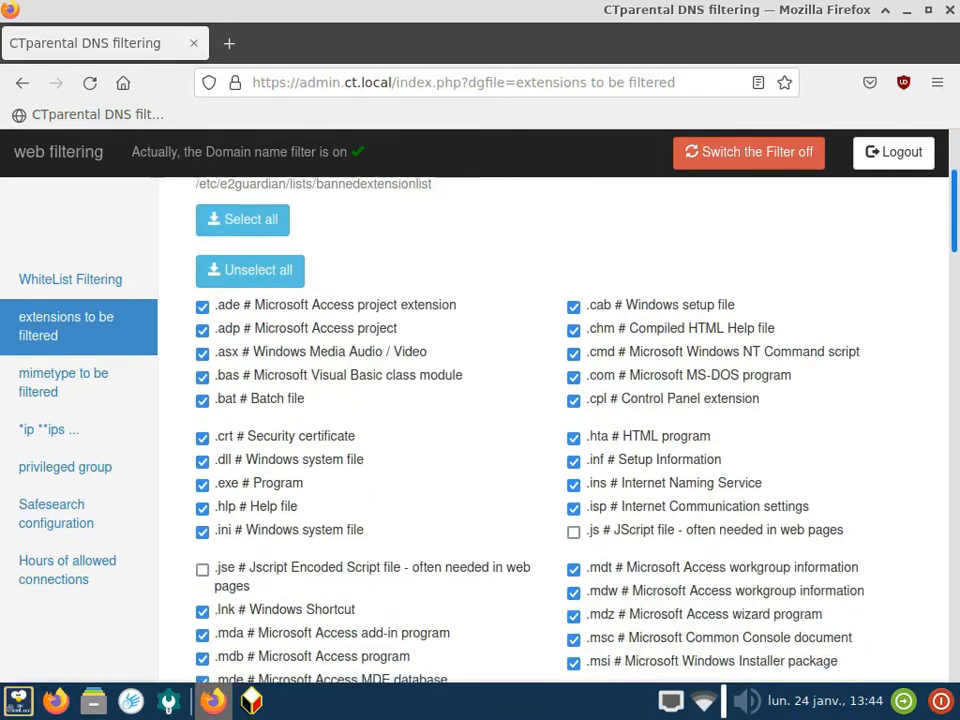
scroll(550, 420, down, 5)
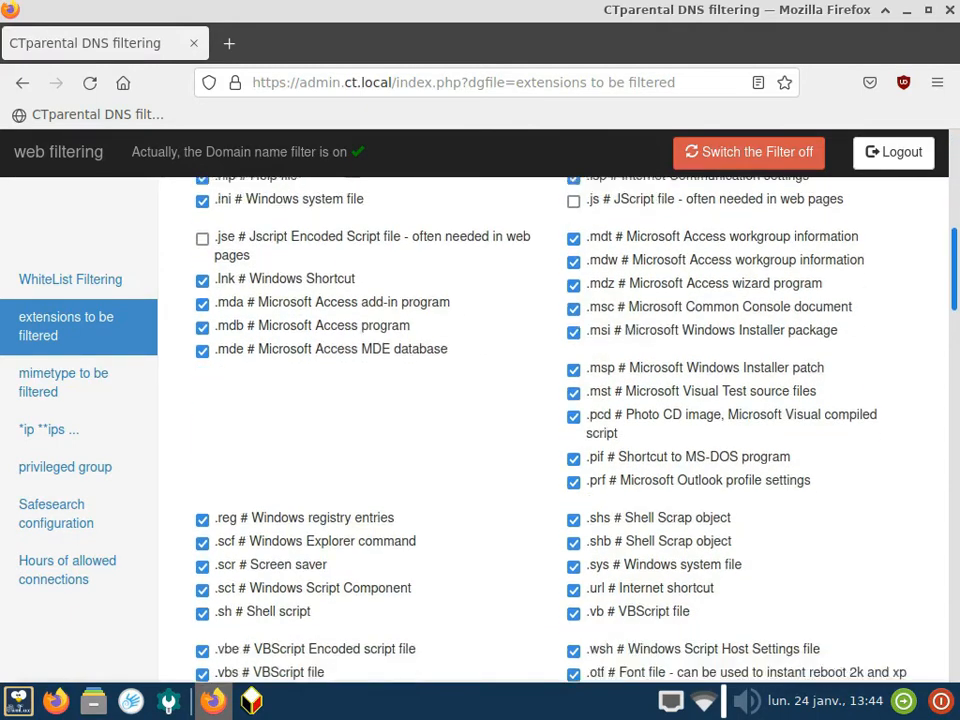
scroll(550, 420, down, 3)
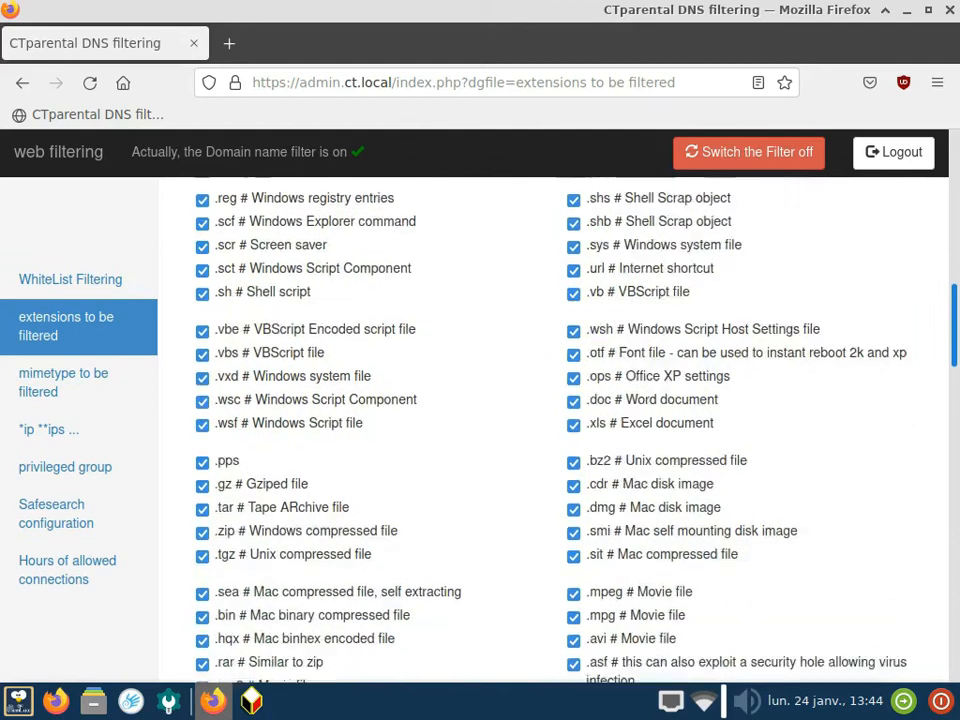
scroll(550, 420, up, 10)
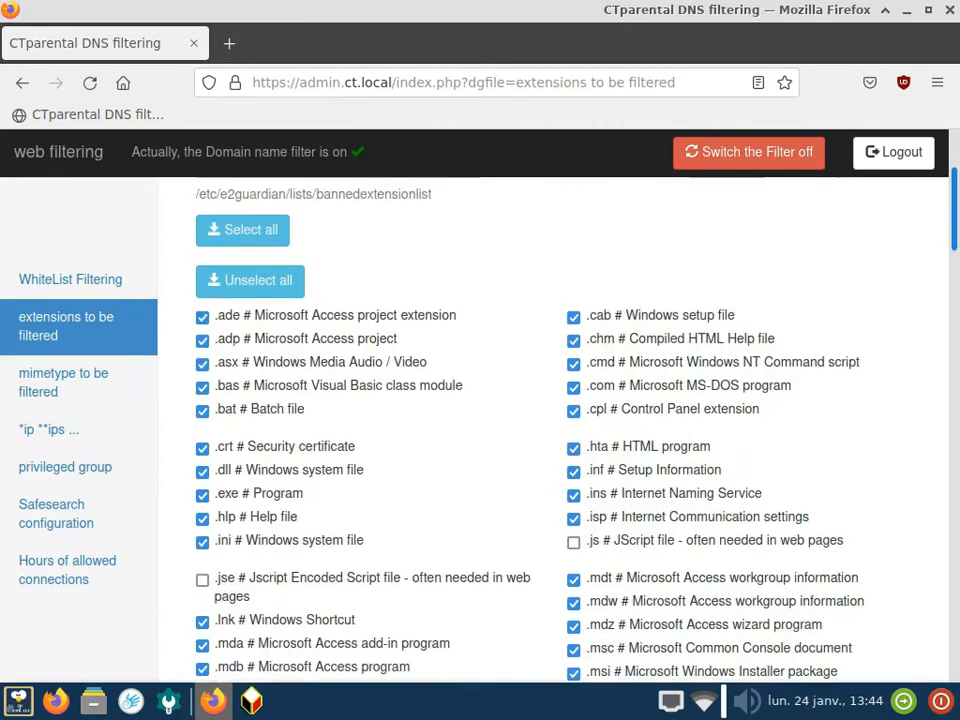
drag(954, 199, 954, 195)
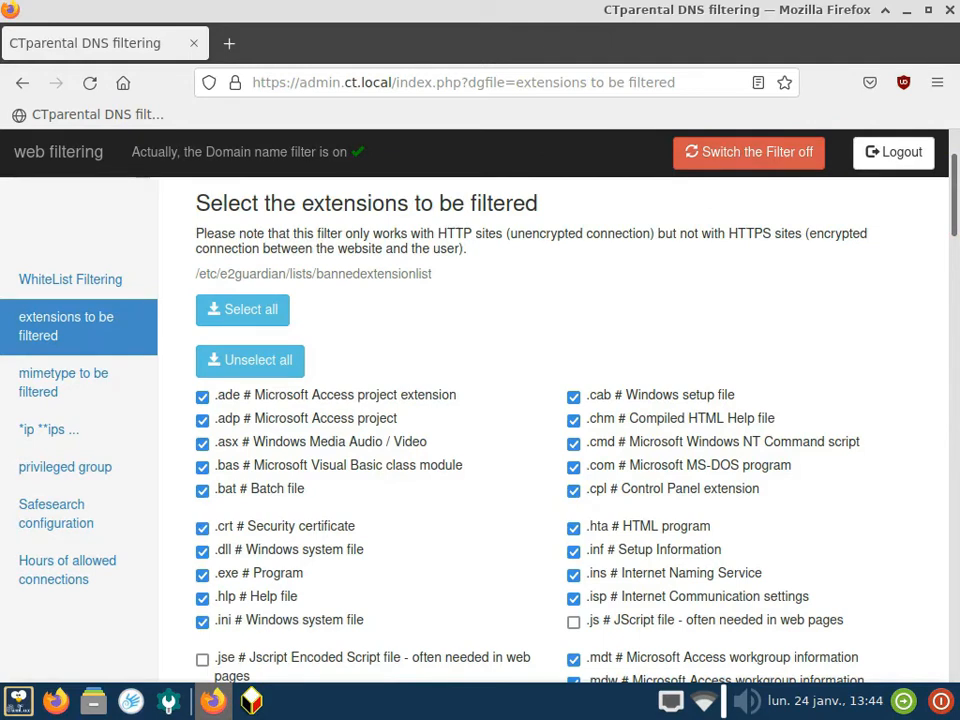
drag(350, 233, 496, 233)
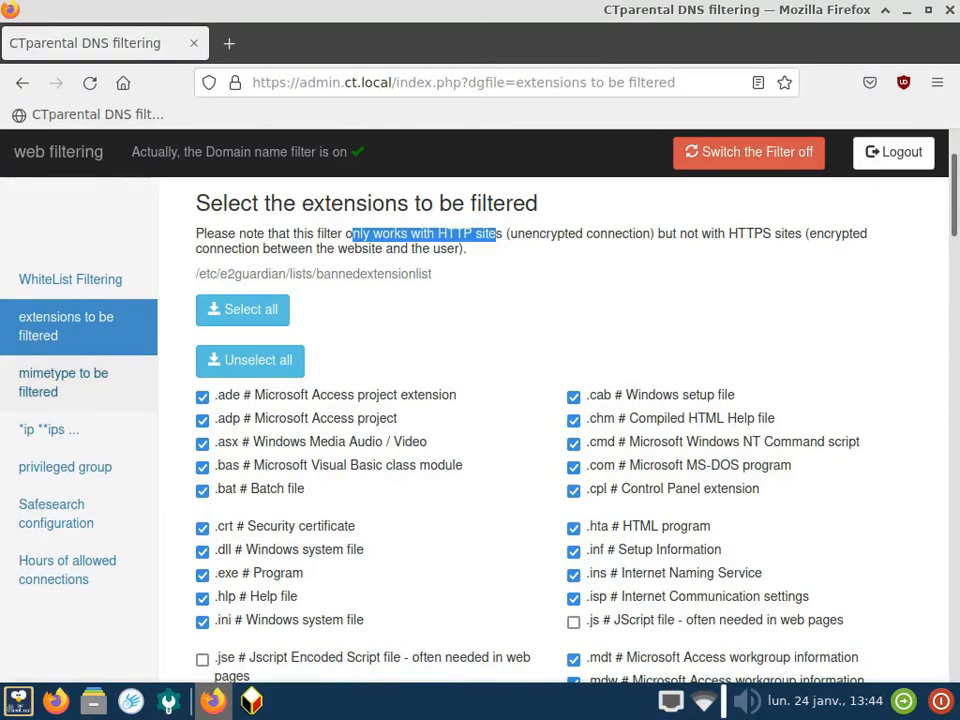
- Open the settings for mimetypes to be filtered and examine the mimetype list and the note about HTTP sites
click(63, 382)
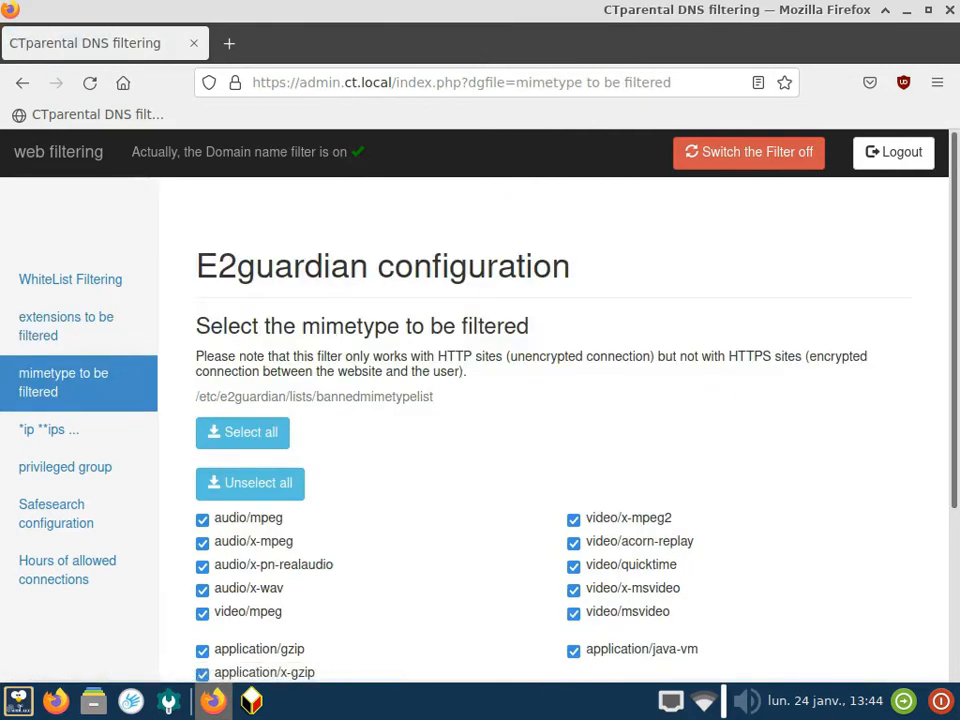
scroll(550, 420, down, 2)
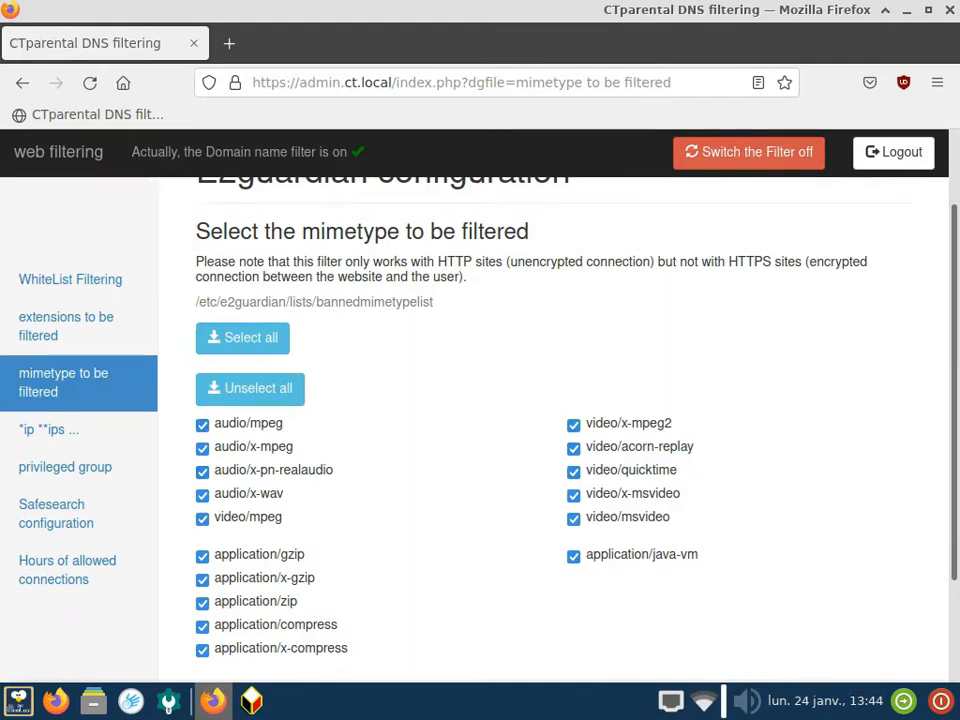
drag(346, 262, 497, 262)
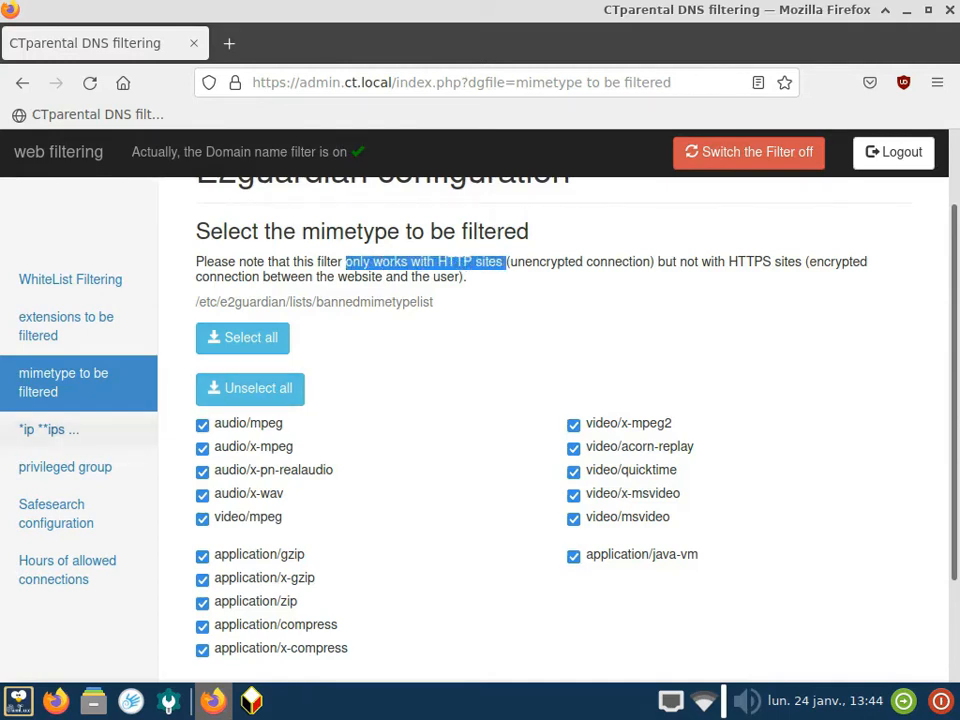
- Open the *ip **ips packet filtering settings and read the notice about domain filtering by dnsmasq
click(48, 429)
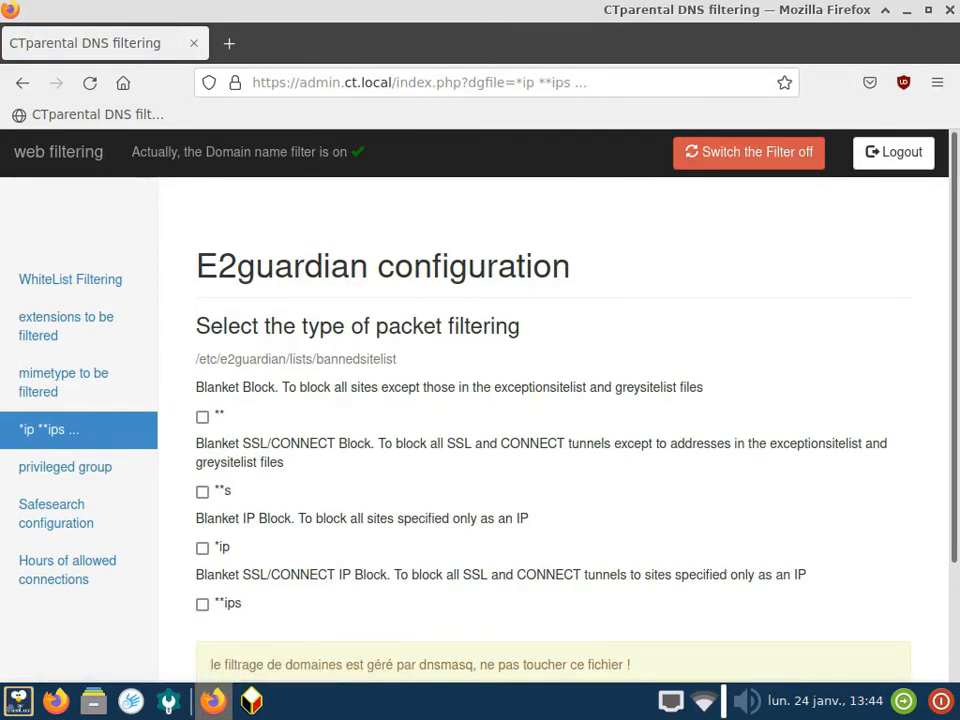
drag(629, 665, 211, 665)
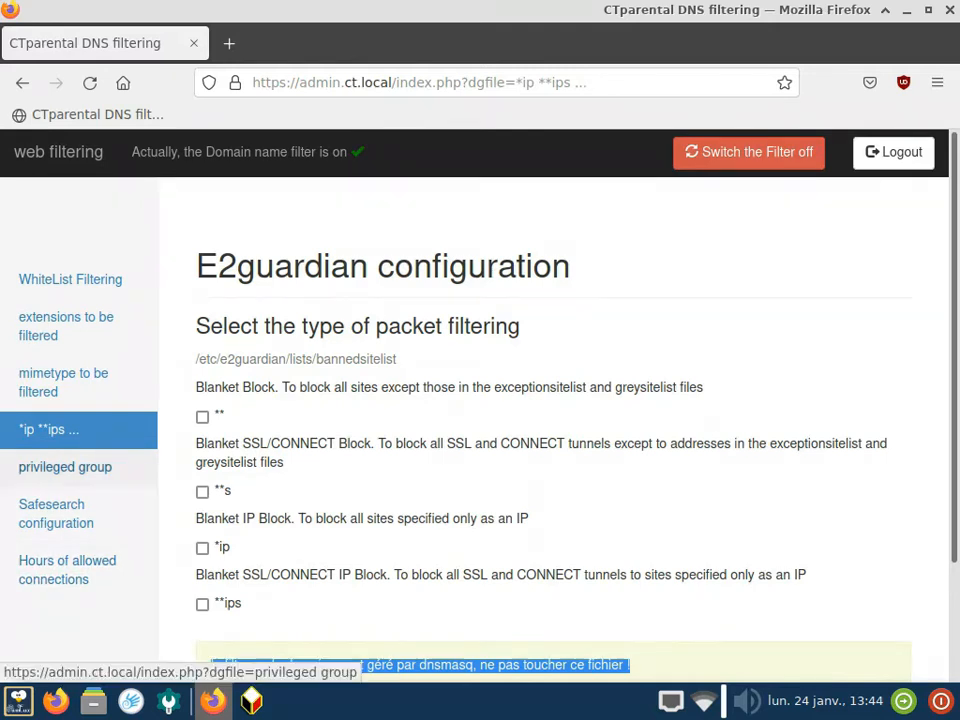
- View the privileged group's list of users exempt from filtering and the Safesearch configuration options
click(65, 467)
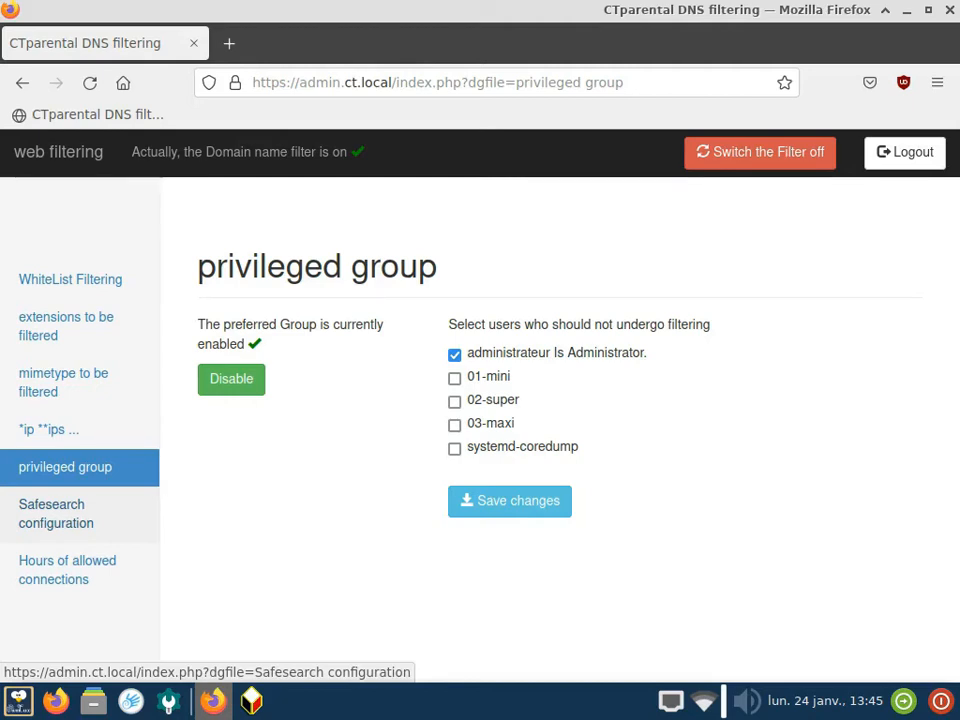
click(55, 513)
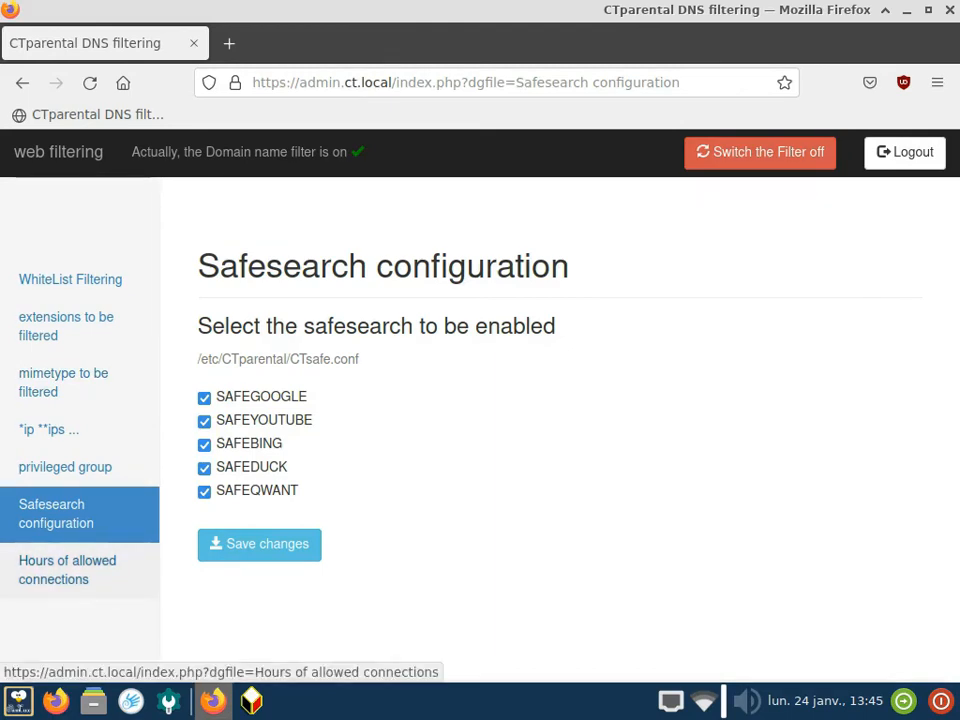
- Enable schedules for the hours of allowed connections and record user 02-super with 24/7 access off
click(67, 570)
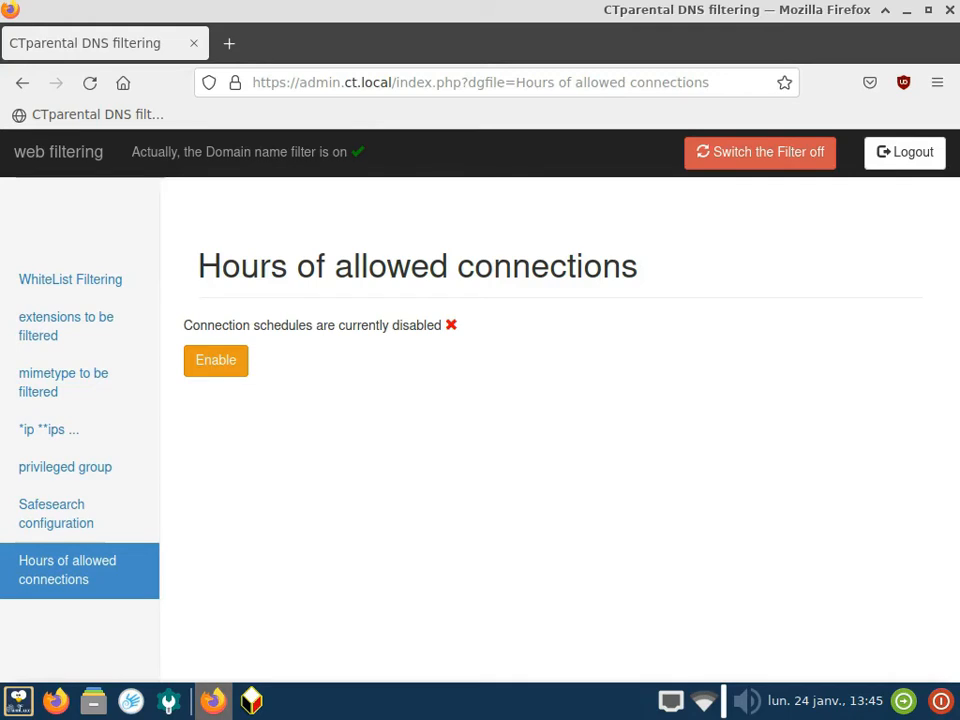
click(216, 361)
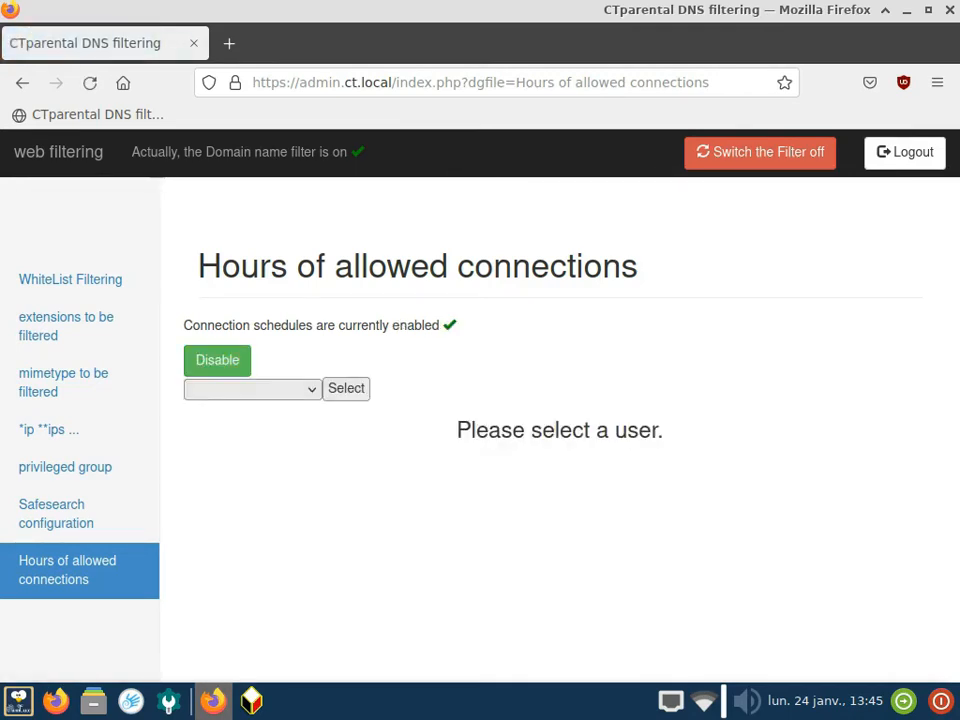
click(253, 390)
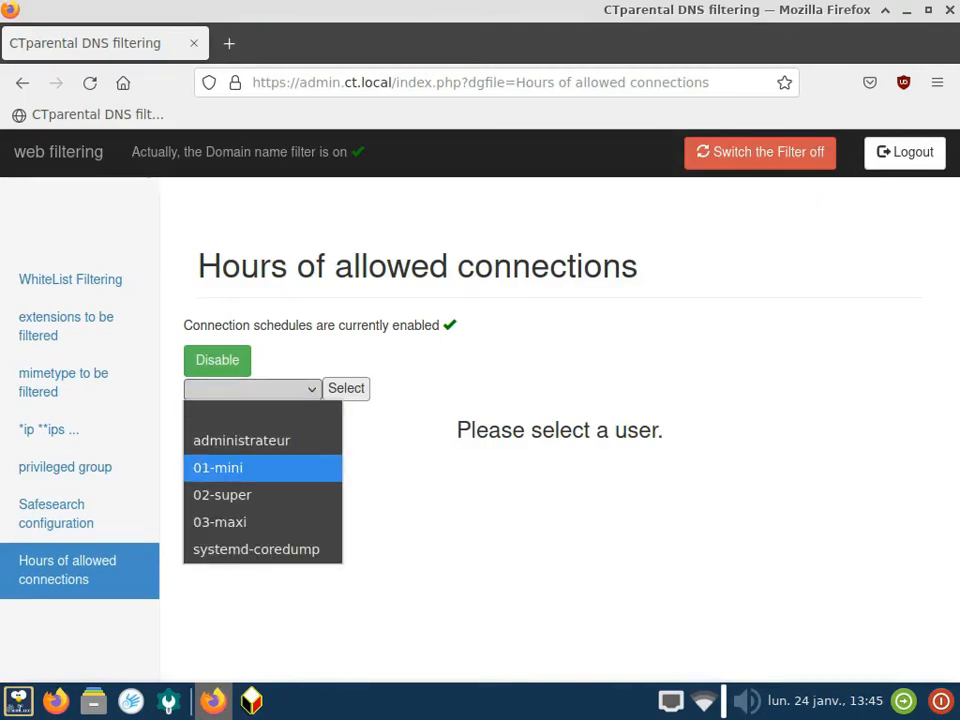
click(250, 495)
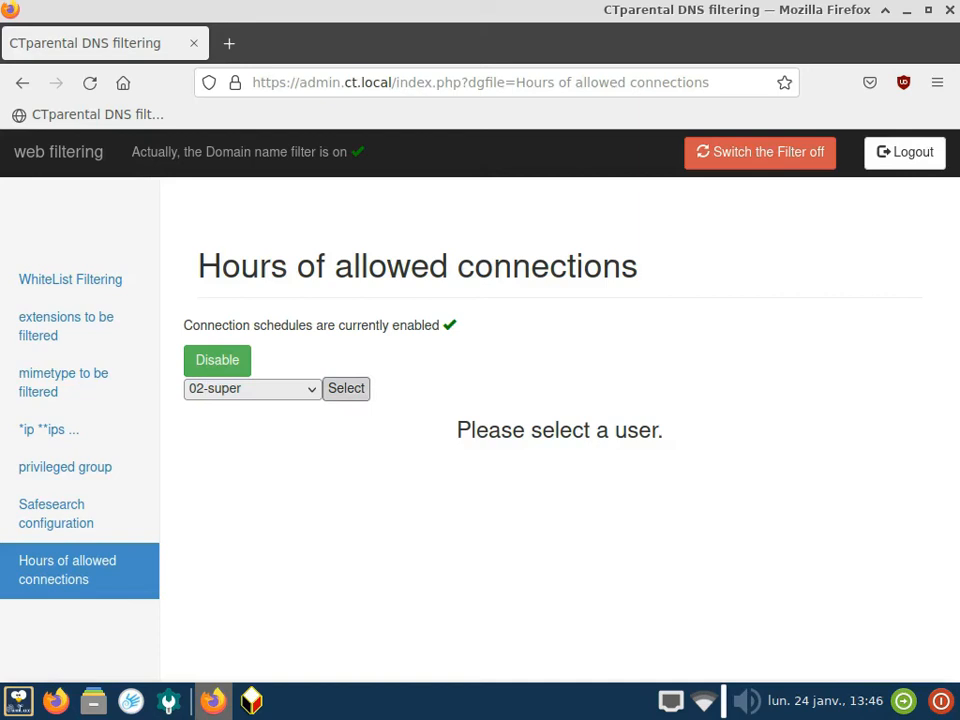
click(346, 388)
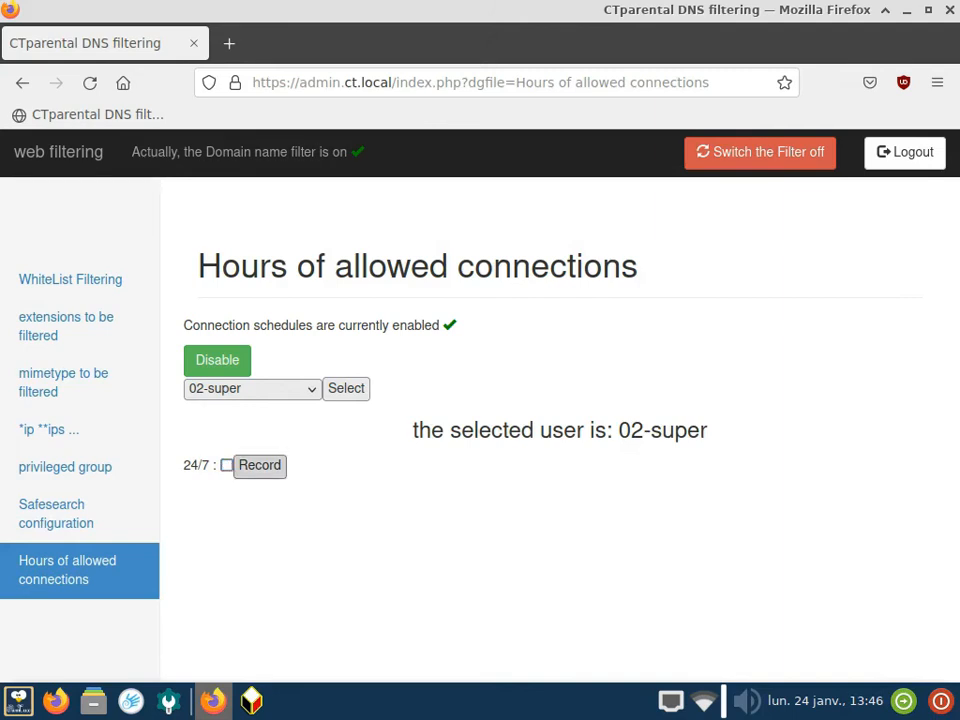
click(259, 465)
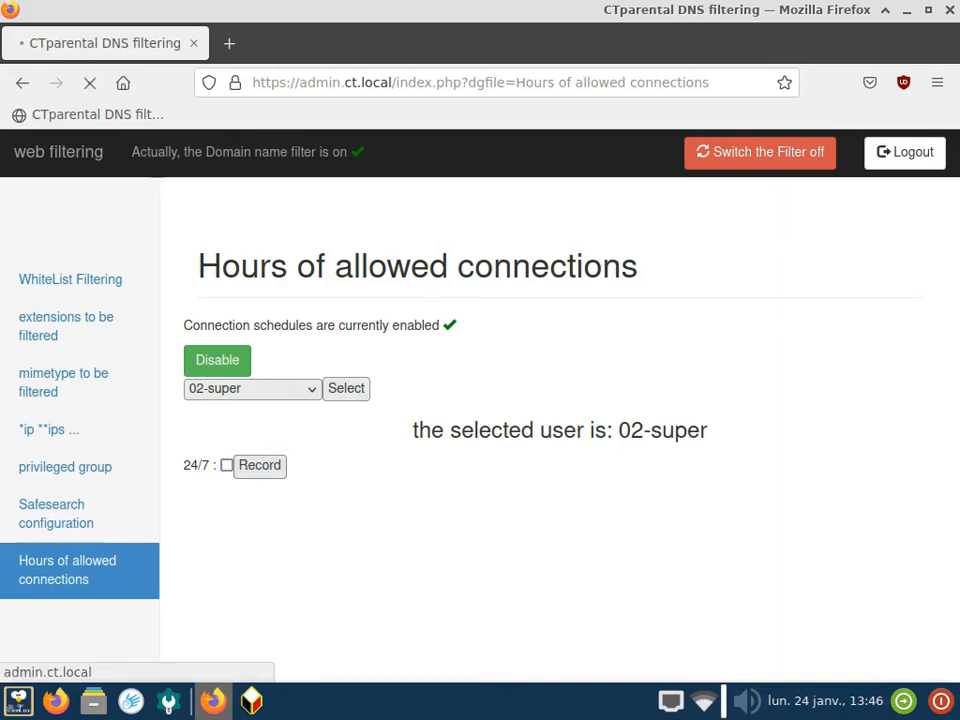
- Set 02-super's daily maximum PC connection time to 30 minutes and maximum web surfing time to 15 minutes
mouse_move(954, 330)
mouse_down()
mouse_move(954, 410)
mouse_move(954, 330)
mouse_up()
triple_click(700, 548)
drag(954, 400, 954, 542)
click(800, 542)
drag(488, 310, 454, 310)
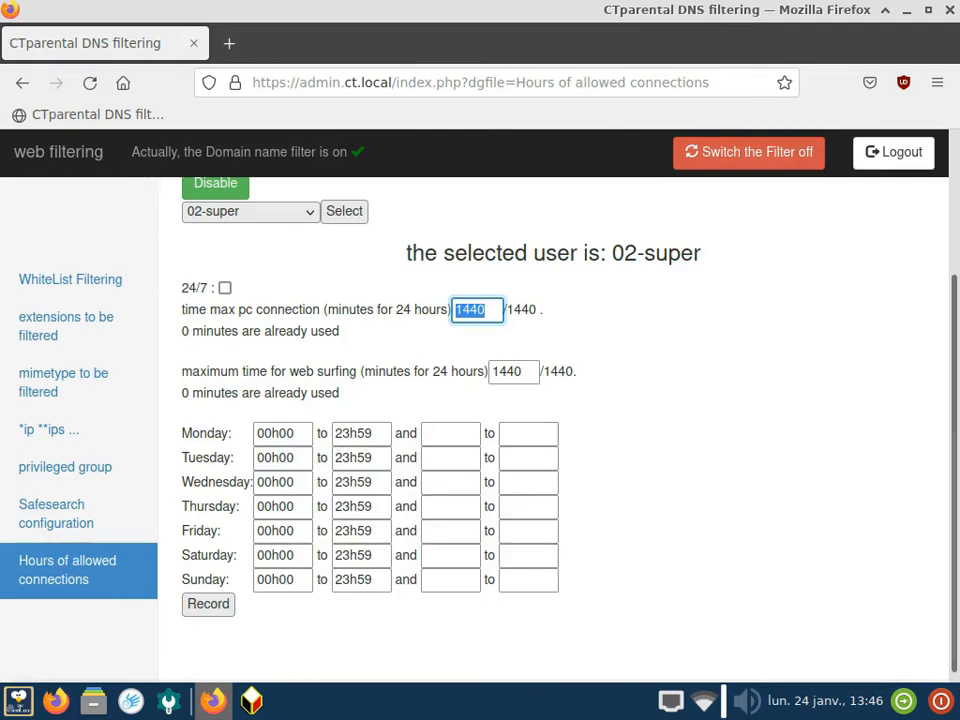
text(30)
drag(526, 372, 490, 372)
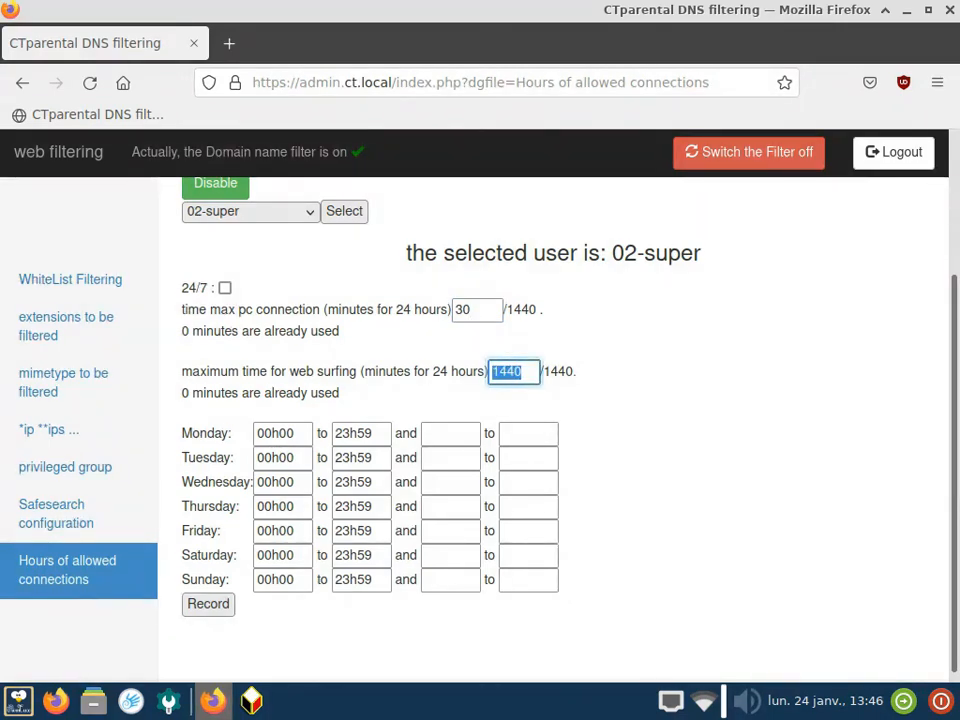
text(15)
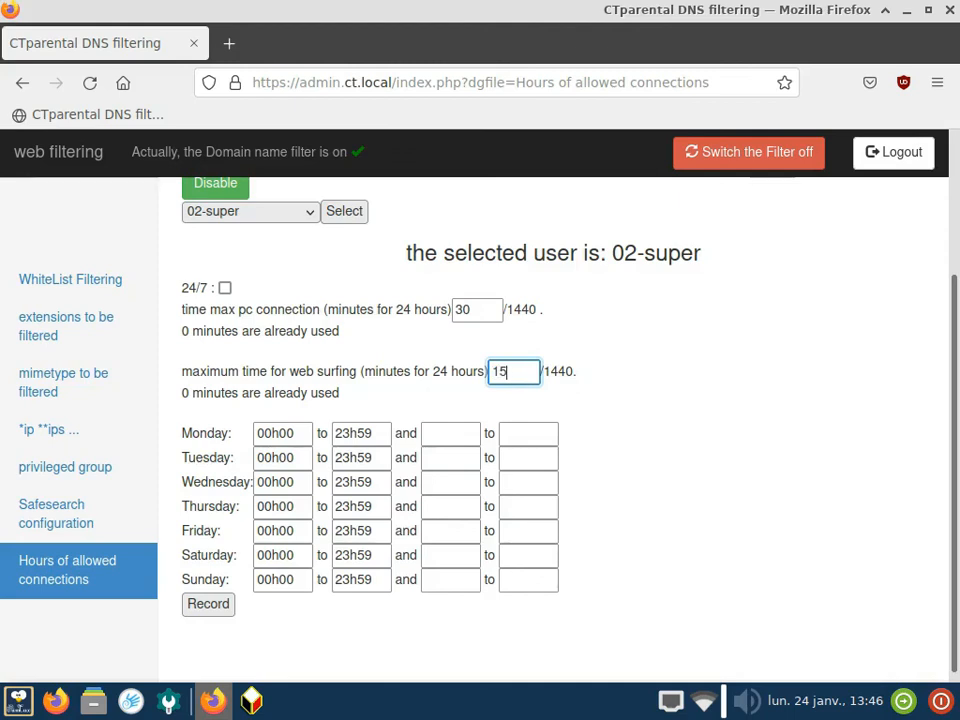
- Set Monday's allowed hours to 08h30 to 11h30 and 13h30 to 16h30
click(297, 434)
drag(297, 434, 256, 434)
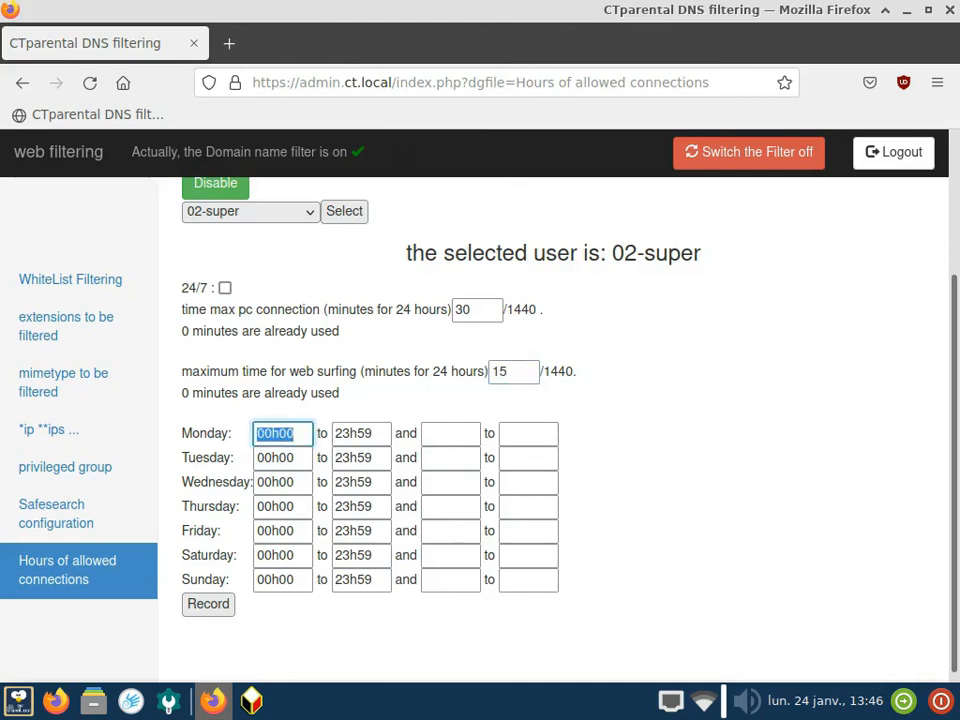
text(08h30)
key(Tab)
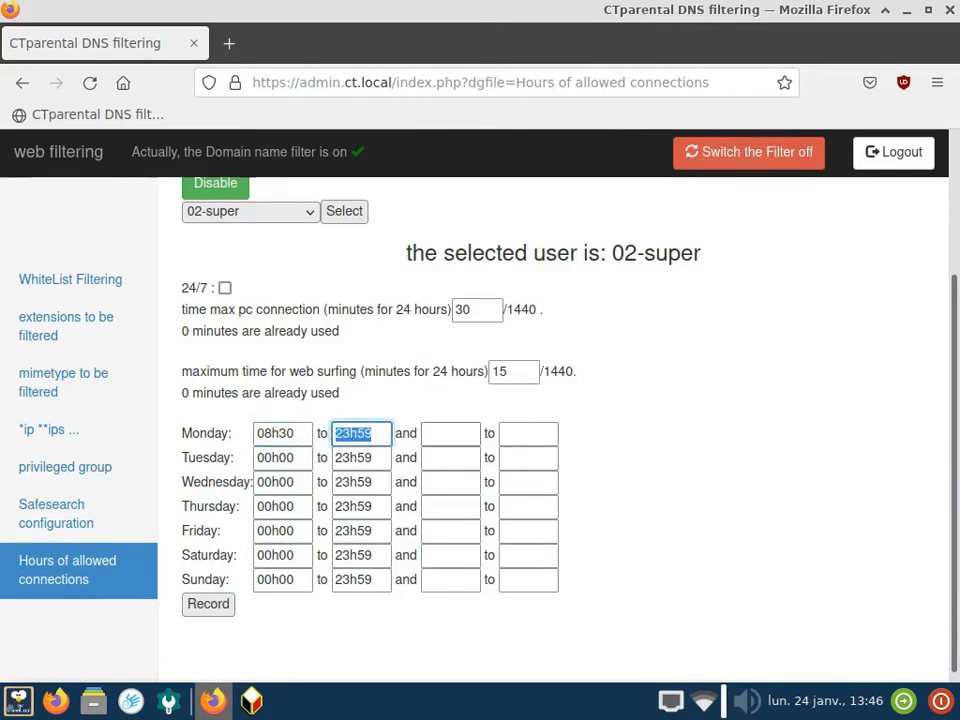
text(11h30)
key(Tab)
text(13h30)
key(Tab)
text(16h30)
- Copy Monday's 08h30 morning start time to Tuesday, Thursday and Friday
double_click(283, 434)
key(ctrl+c)
double_click(259, 458)
key(ctrl+v)
double_click(272, 507)
key(ctrl+v)
double_click(272, 531)
key(ctrl+v)
- Copy Monday's 11h30 morning end time to Tuesday, Thursday and Friday
double_click(353, 433)
key(ctrl+c)
double_click(353, 458)
key(ctrl+v)
double_click(353, 506)
key(ctrl+v)
double_click(353, 531)
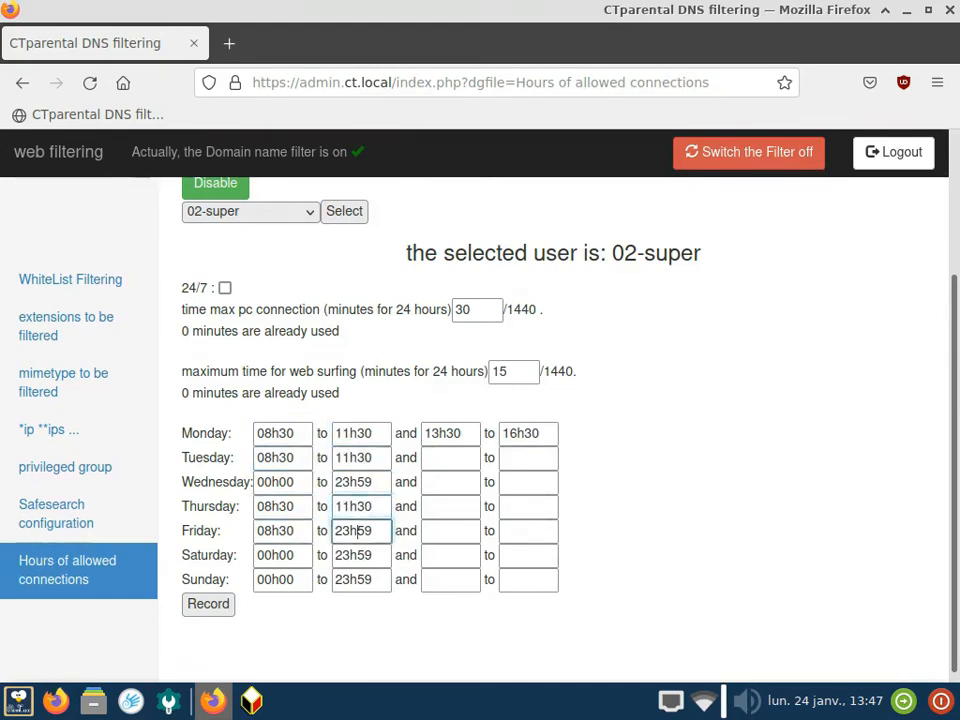
key(ctrl+v)
- Copy Monday's 13h30 afternoon start time to Tuesday, Thursday and Friday
double_click(443, 433)
key(ctrl+c)
click(443, 458)
key(ctrl+v)
click(443, 506)
key(ctrl+v)
click(443, 531)
key(ctrl+v)
- Copy Monday's 16h30 afternoon end time to Tuesday, Thursday and Friday
double_click(521, 433)
click(521, 531)
key(ctrl+v)
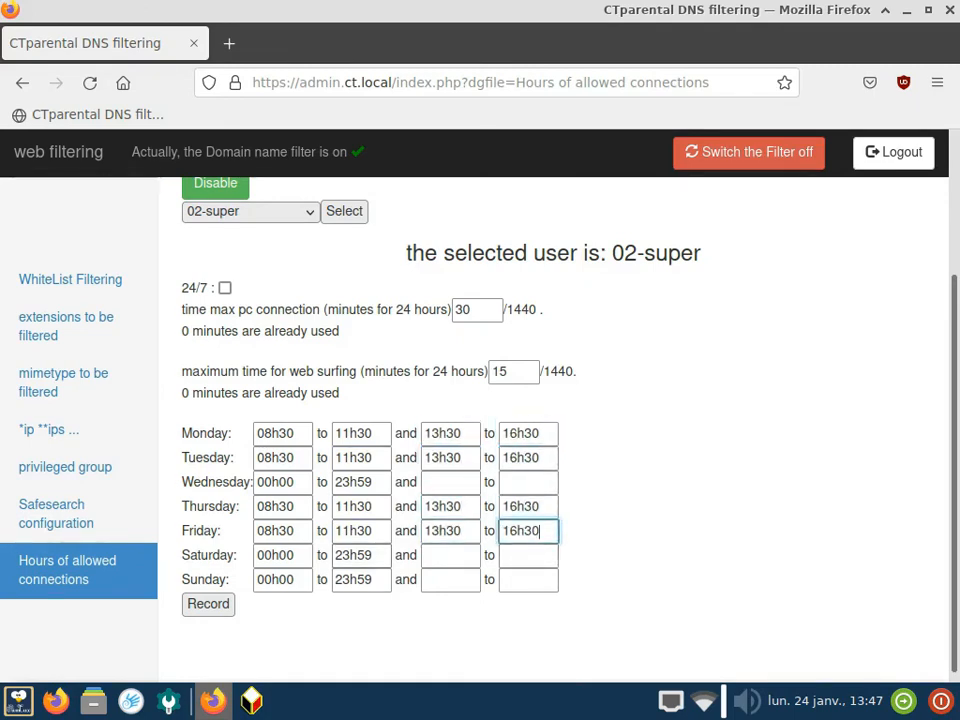